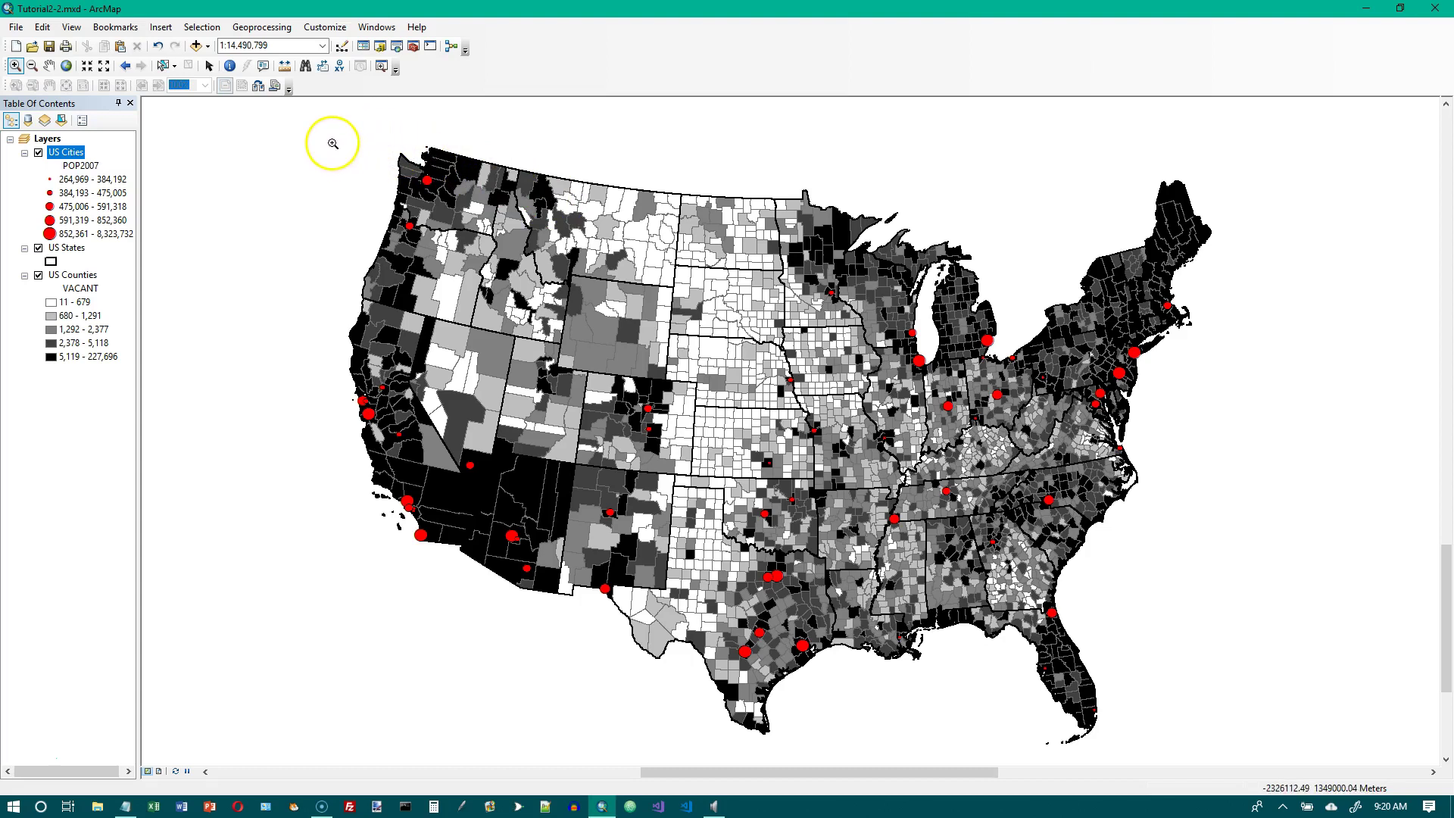
Step: Save the map document as Tutorial2-3.mxd instead of Tutorial2-2.mxd
click(16, 31)
click(53, 100)
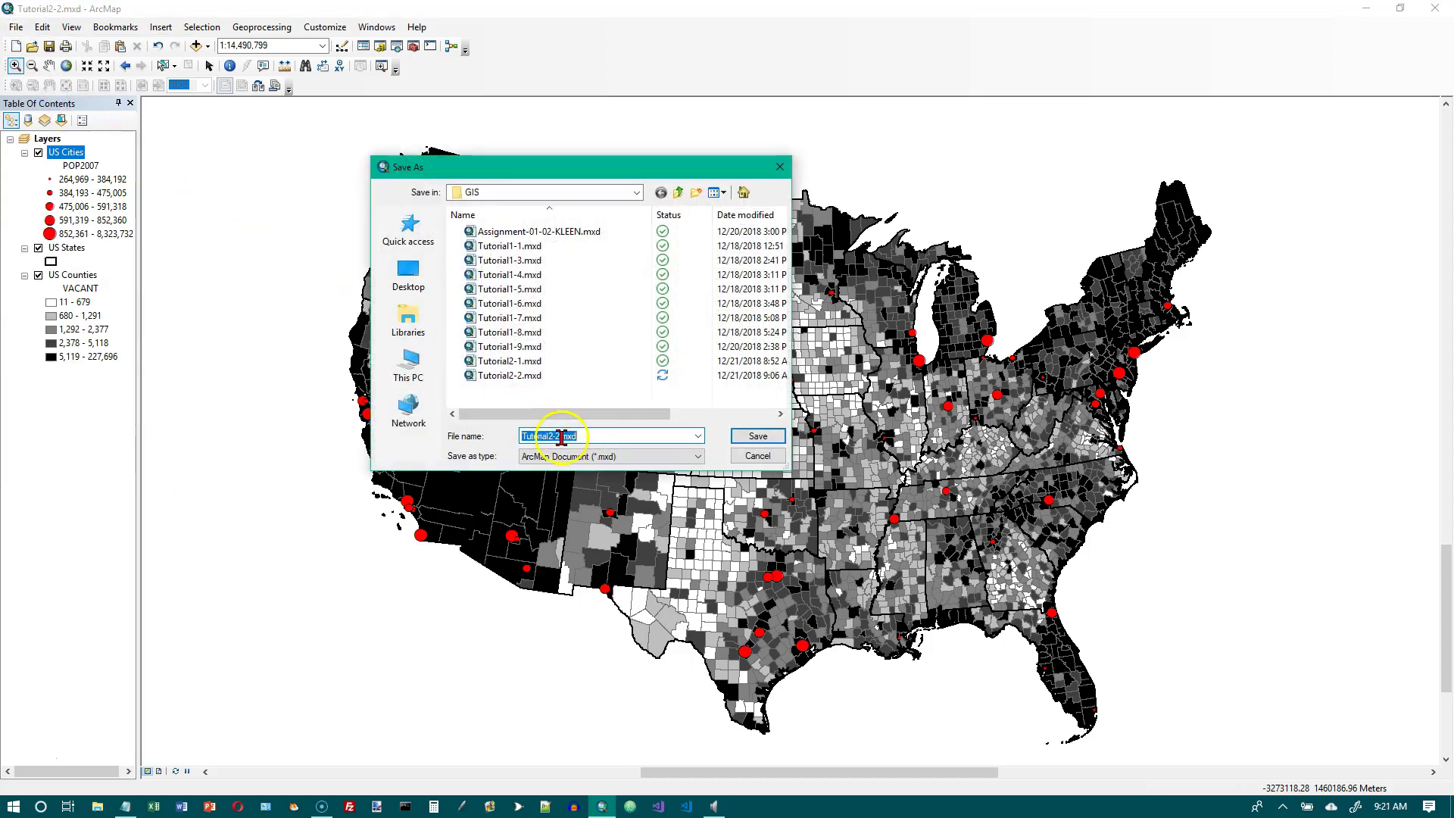
click(561, 437)
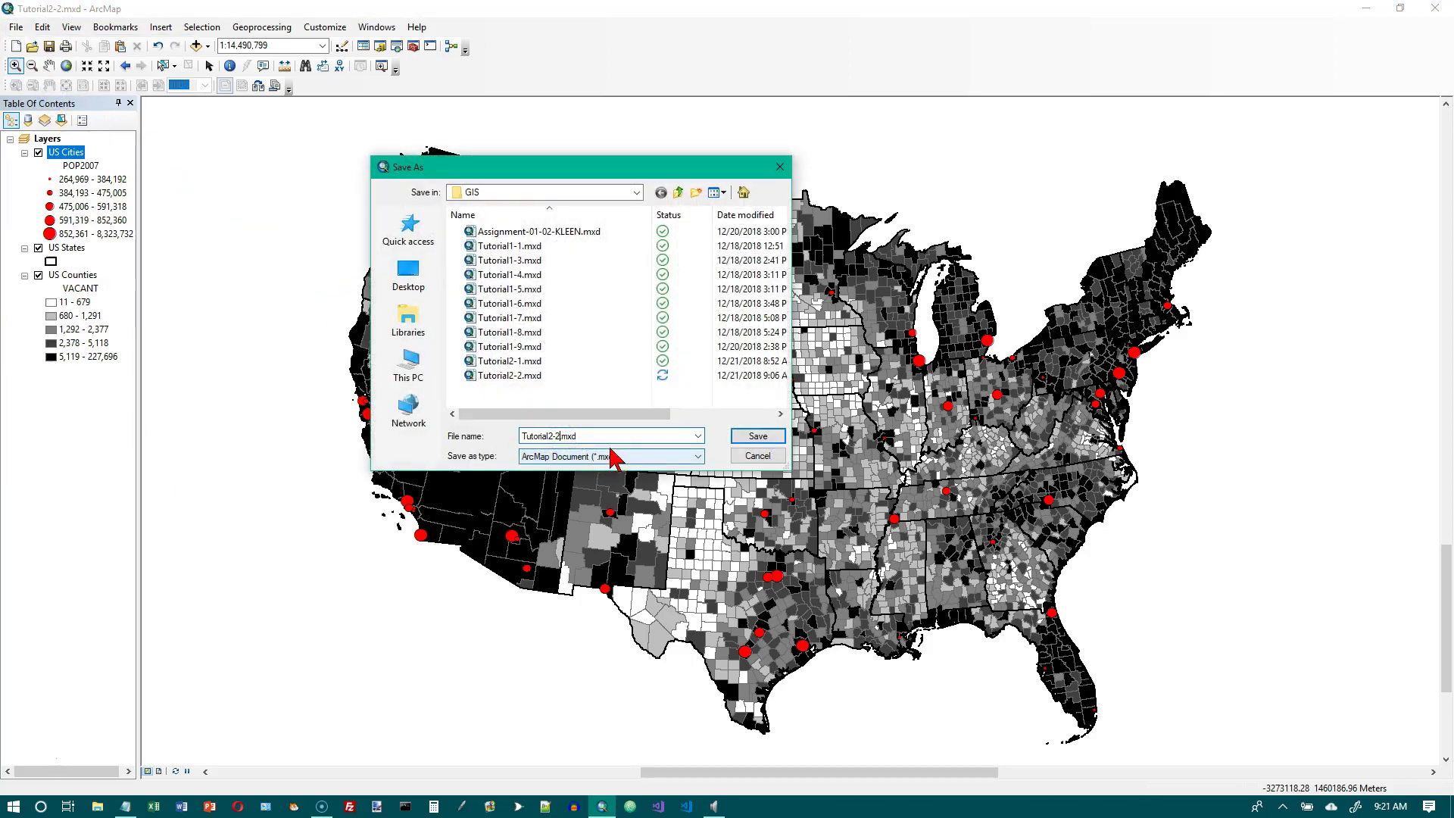
key(BackSpace)
text(3)
key(Return)
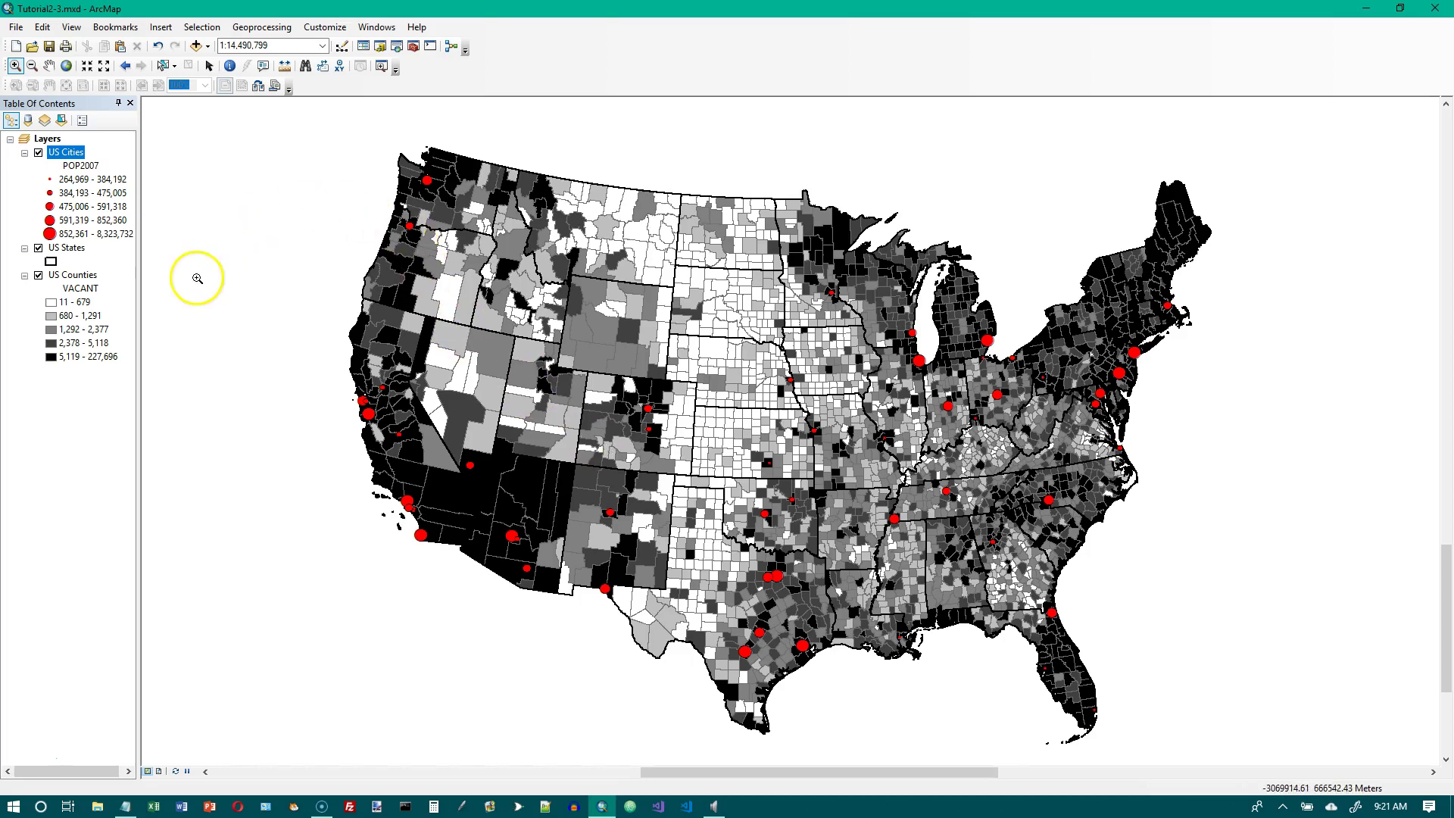
Step: In the US Counties layer's General properties, replace its name with 'Vacant Housing by County'
right_click(77, 277)
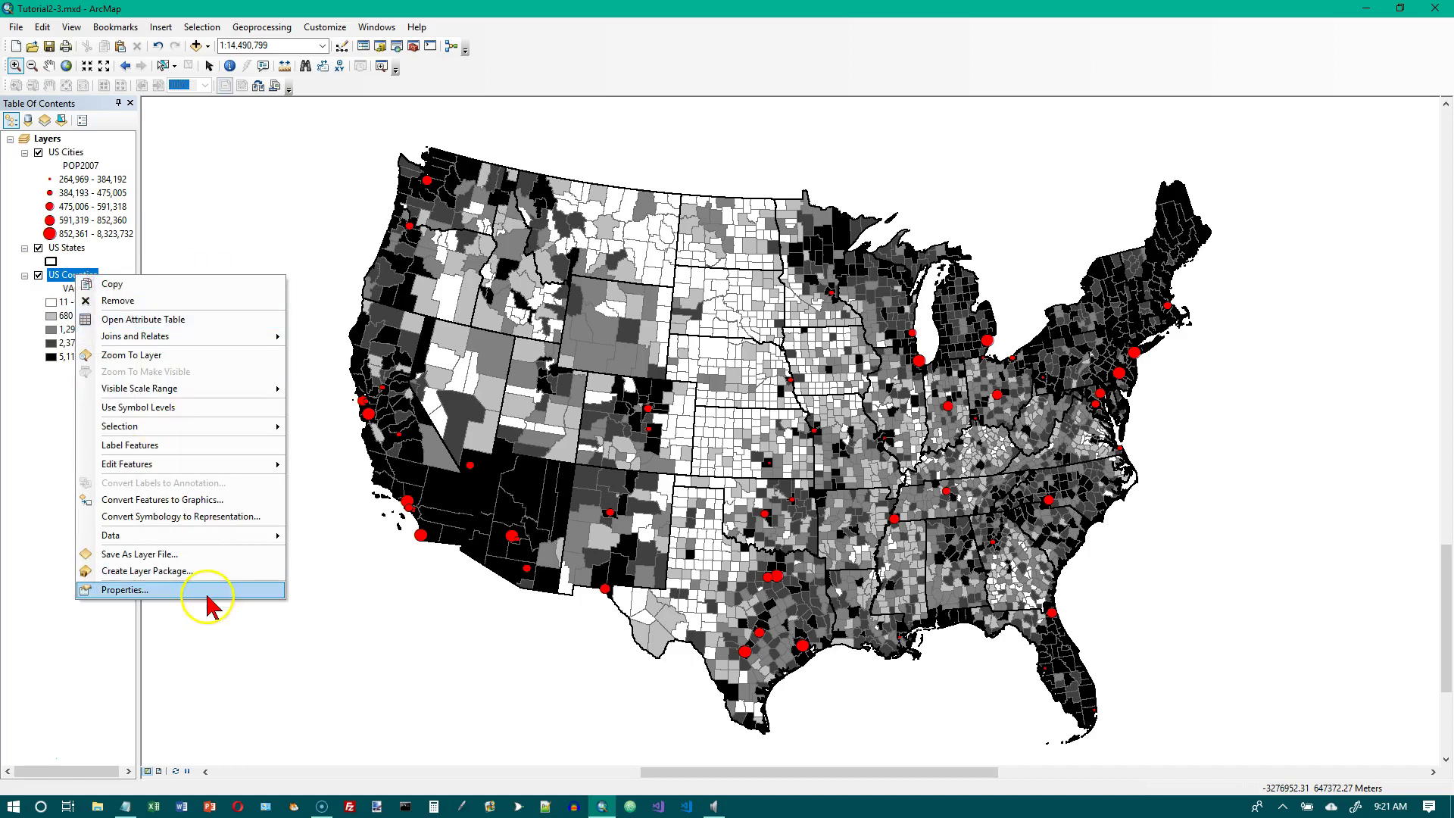
click(124, 590)
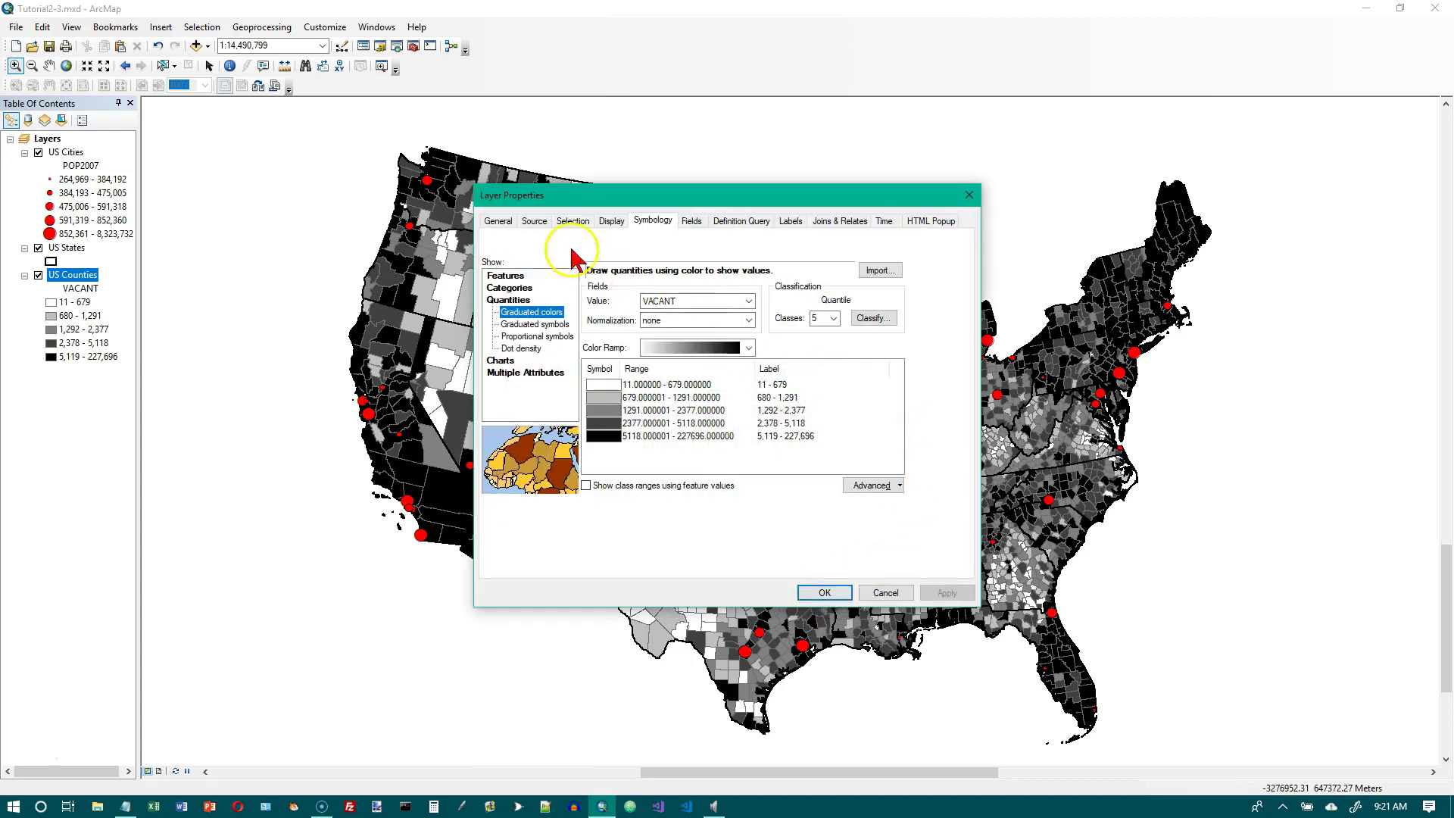
click(500, 221)
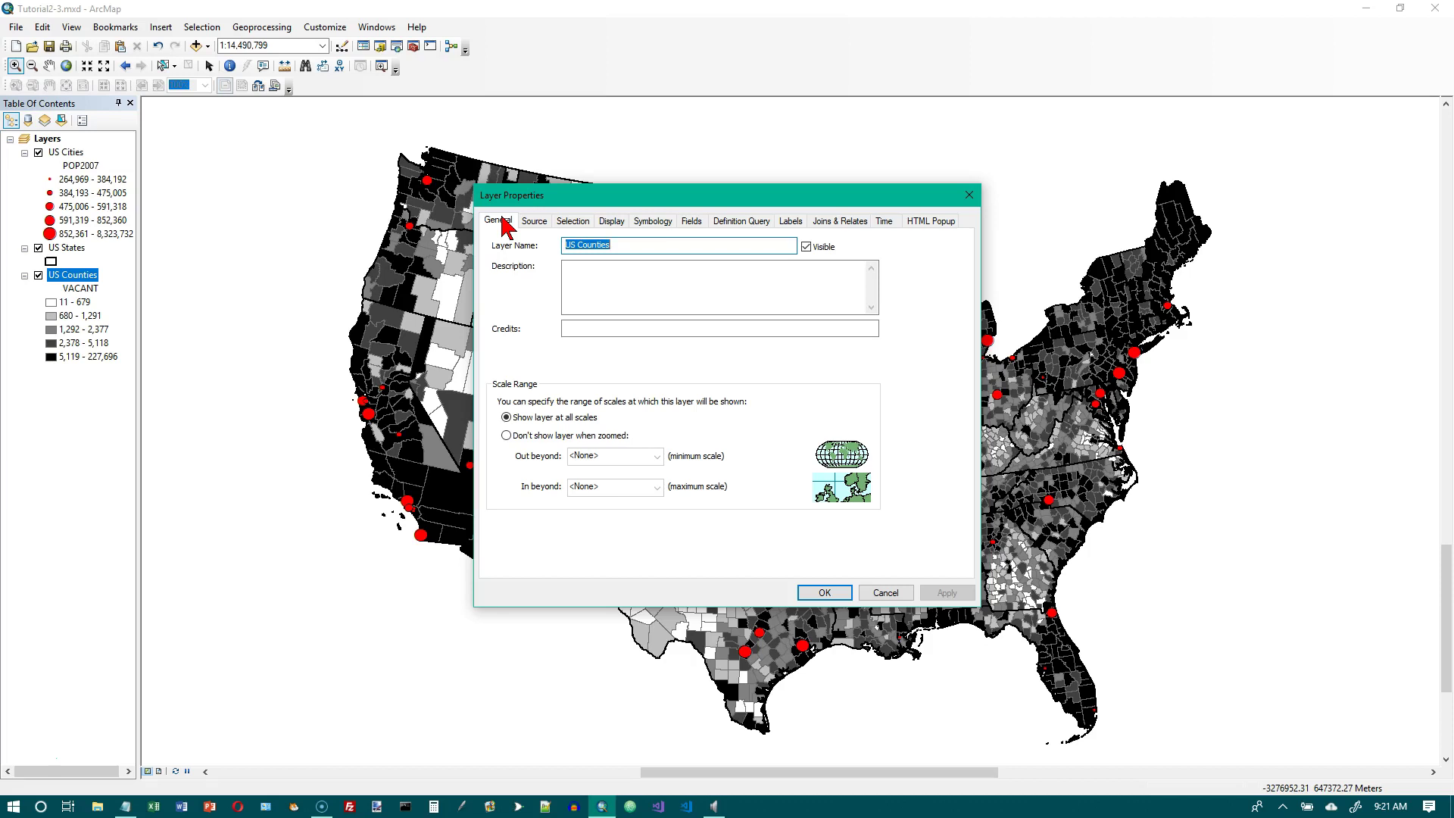
click(657, 246)
drag(657, 247, 556, 244)
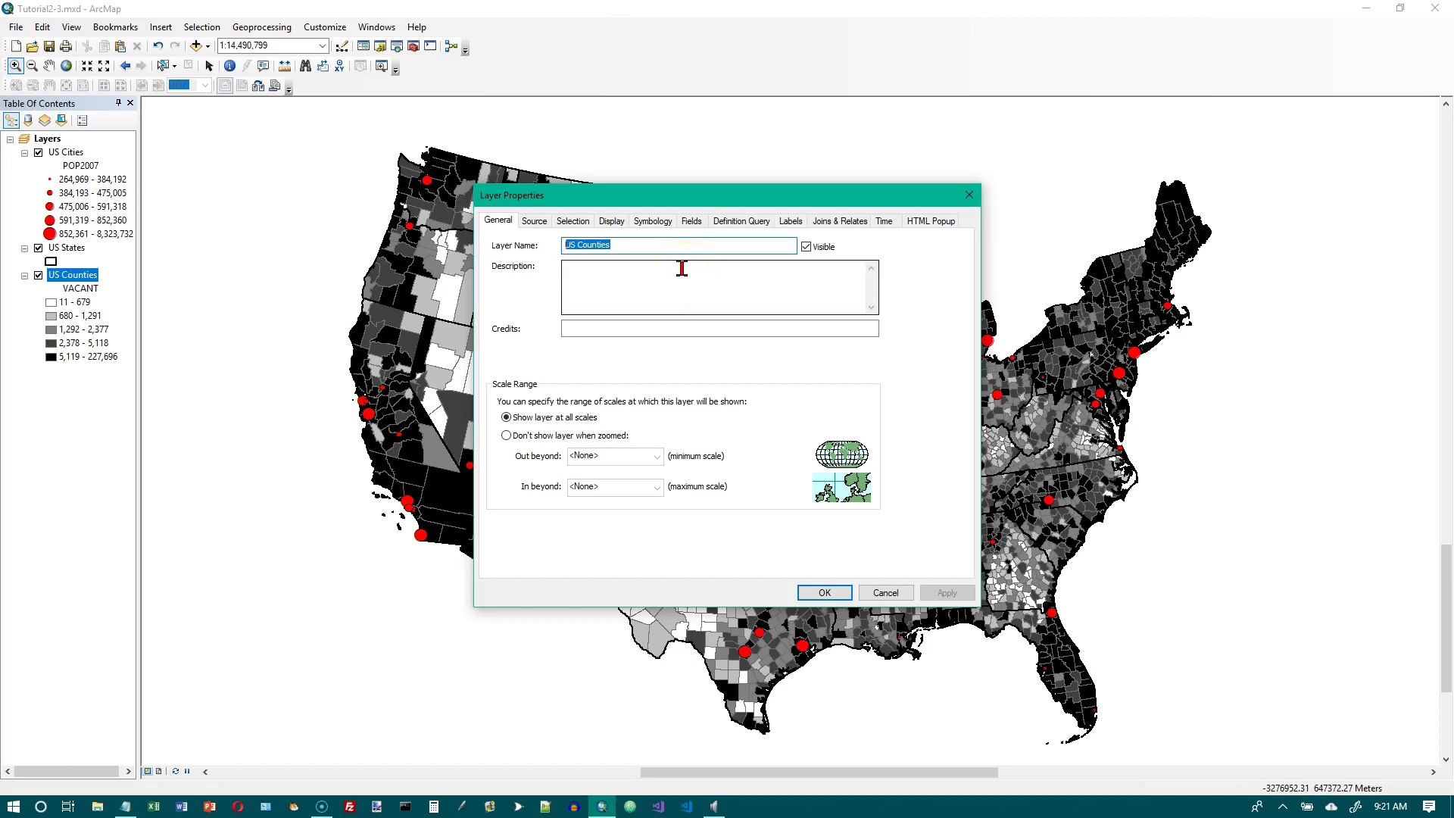
text(Vacant H)
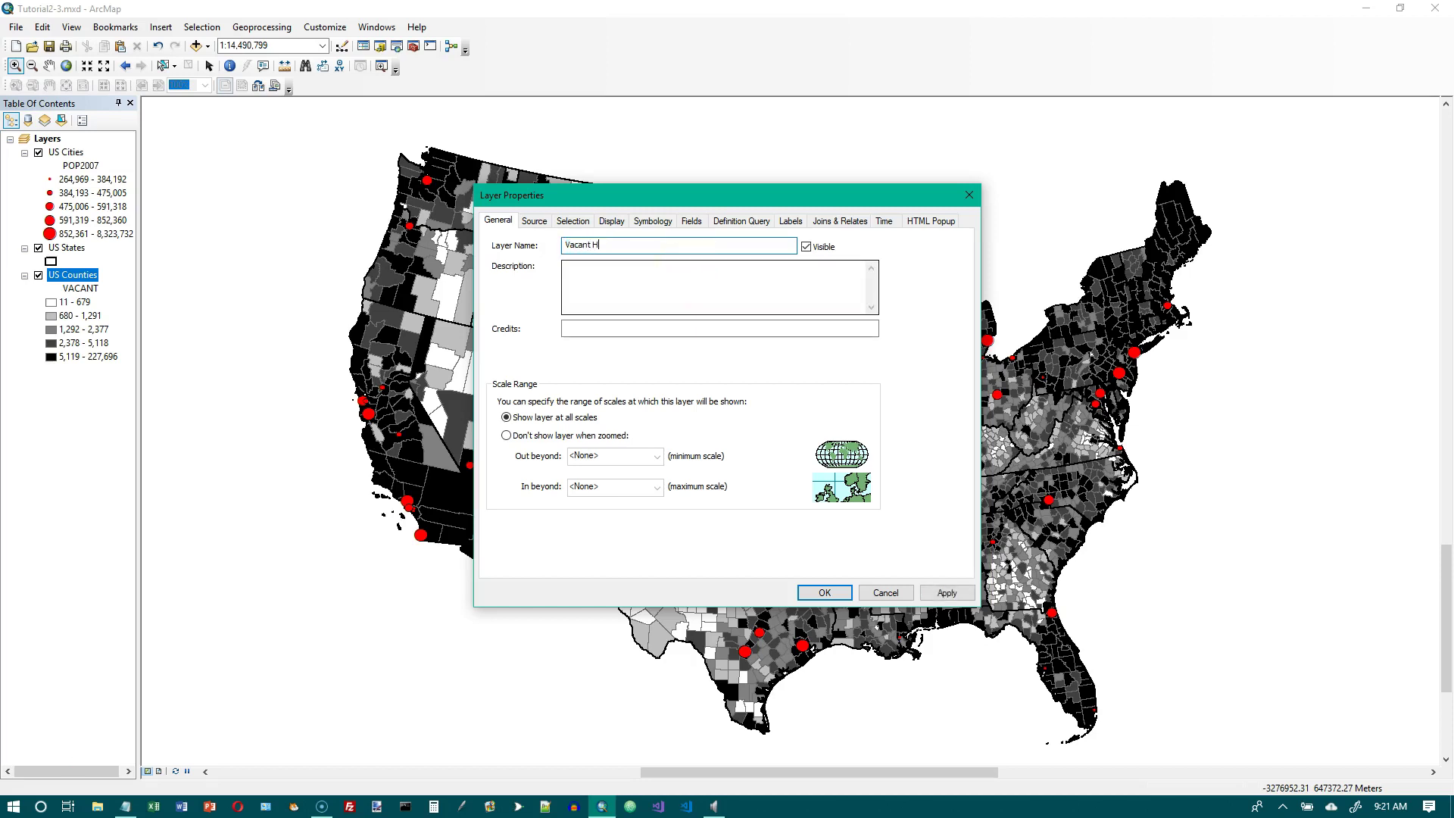
text(ousing by County)
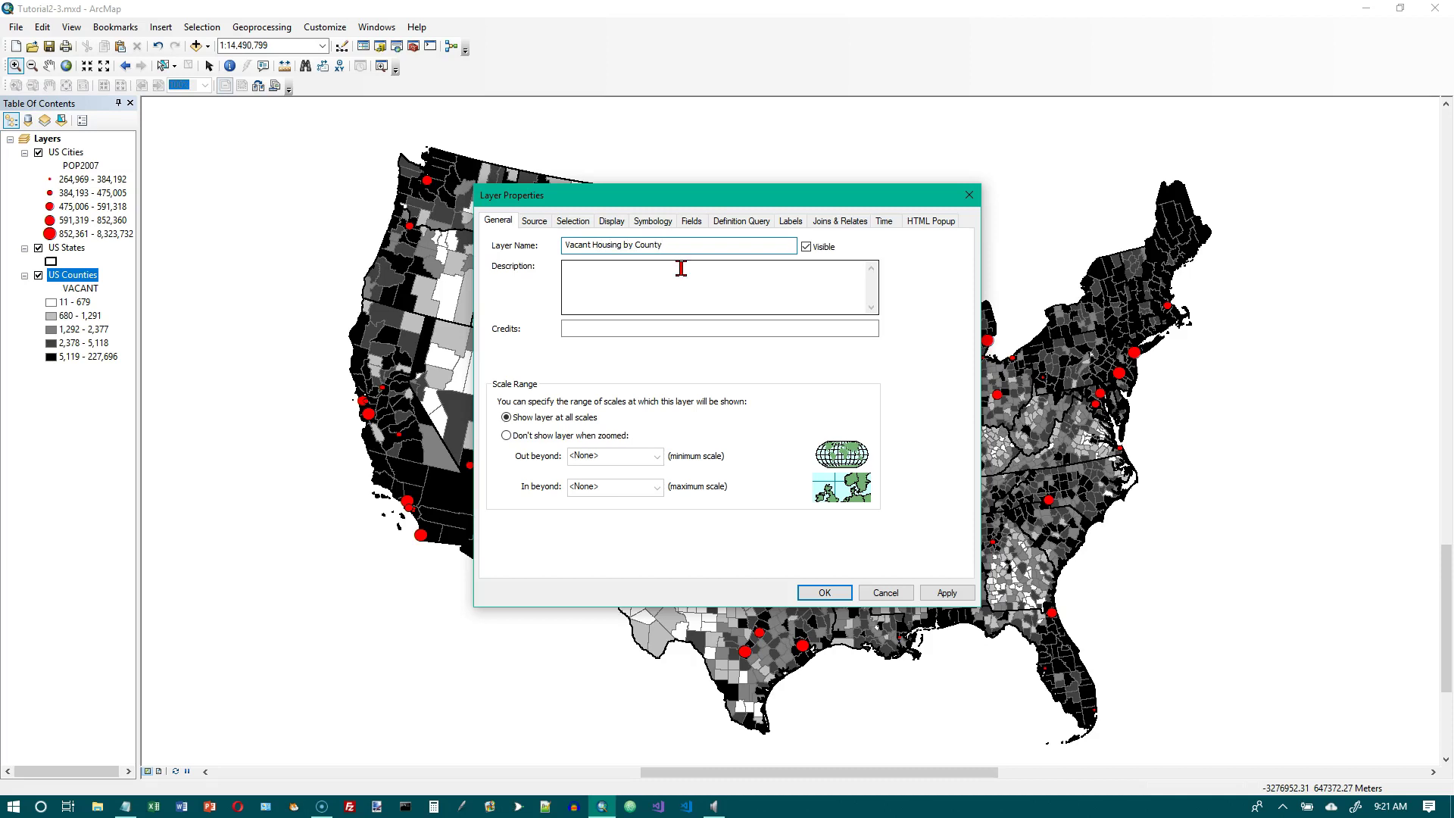
Step: Classify the layer's symbology into 6 classes using the Manual method
click(652, 227)
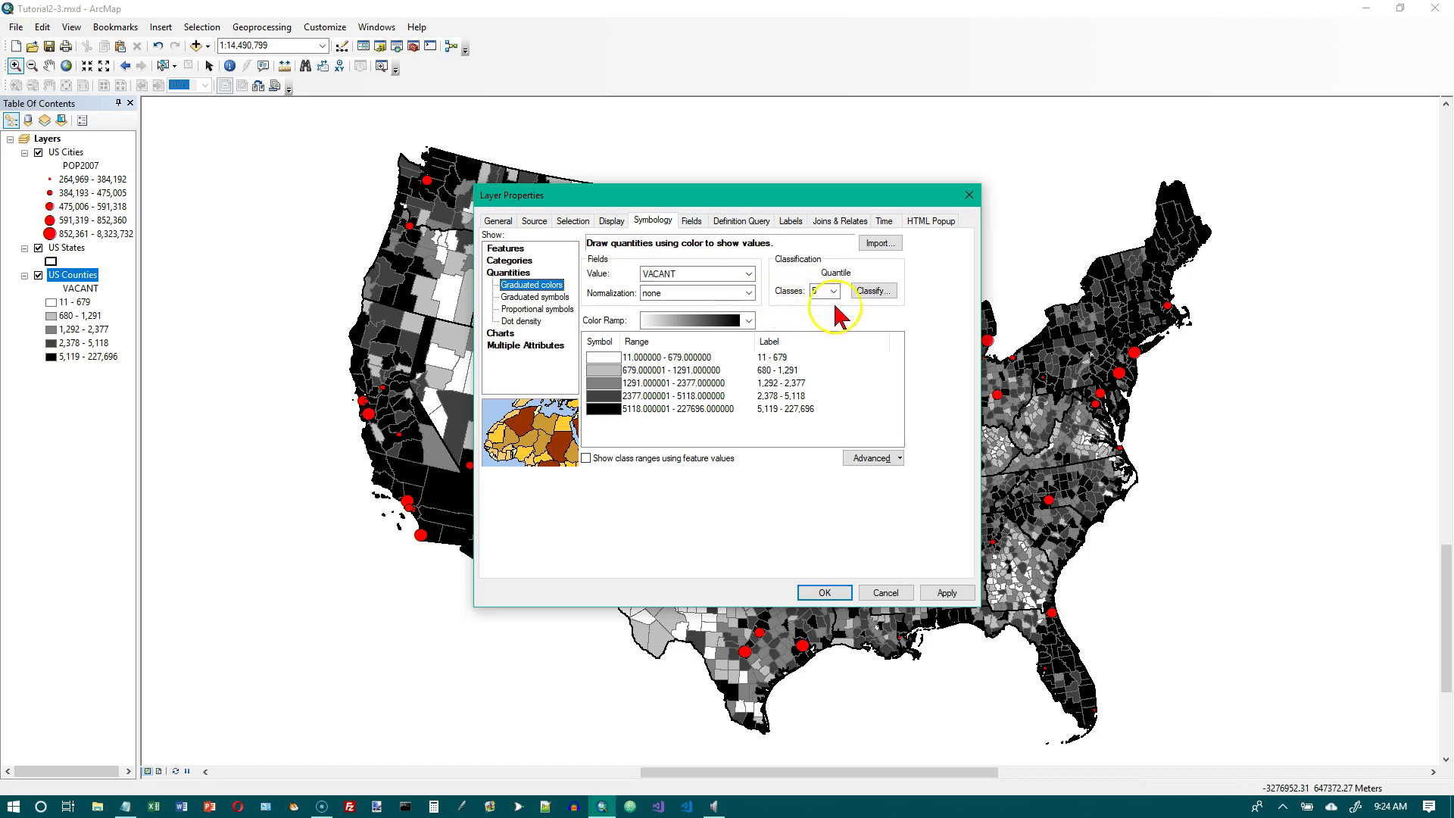
click(873, 292)
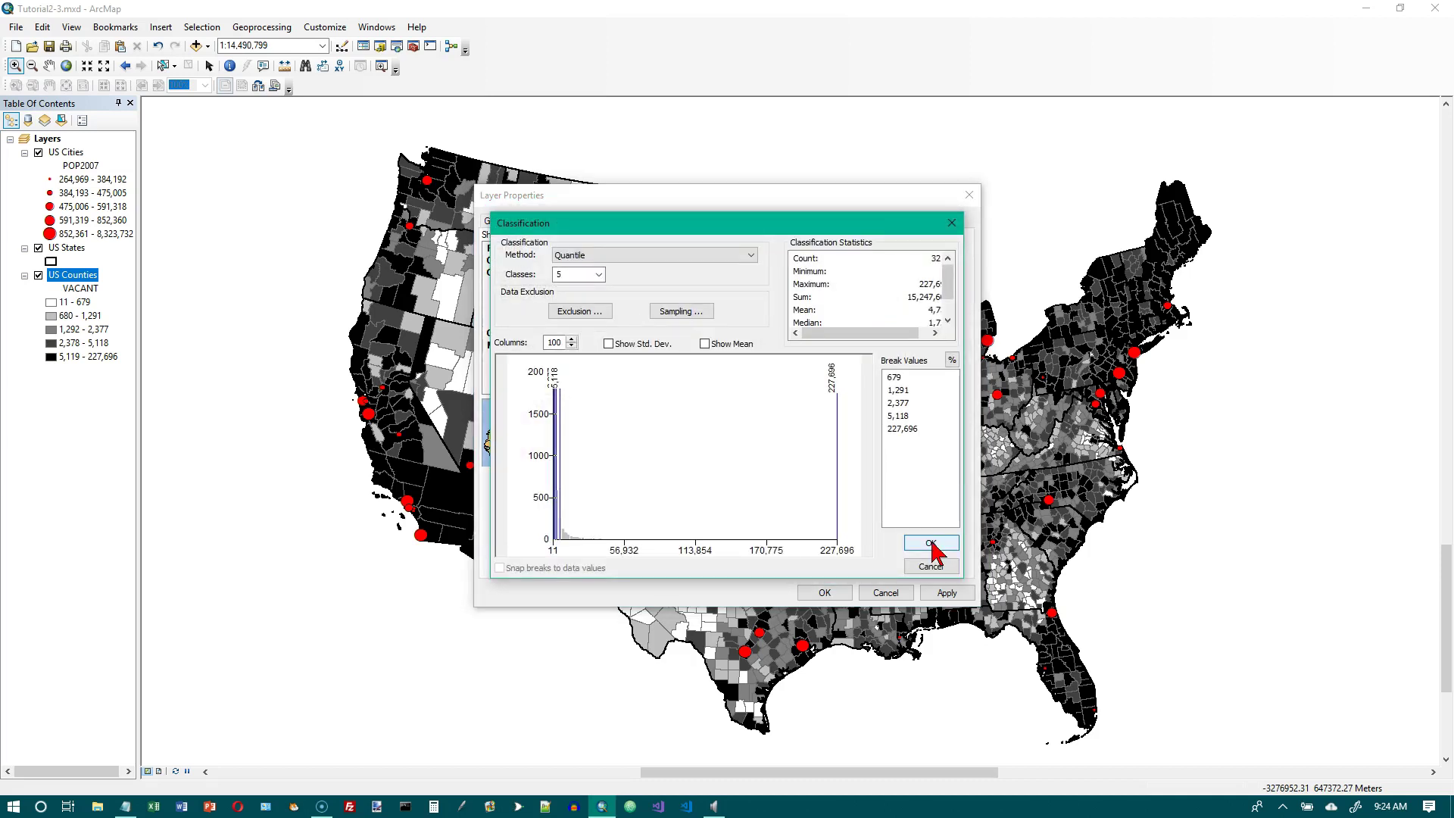
click(599, 275)
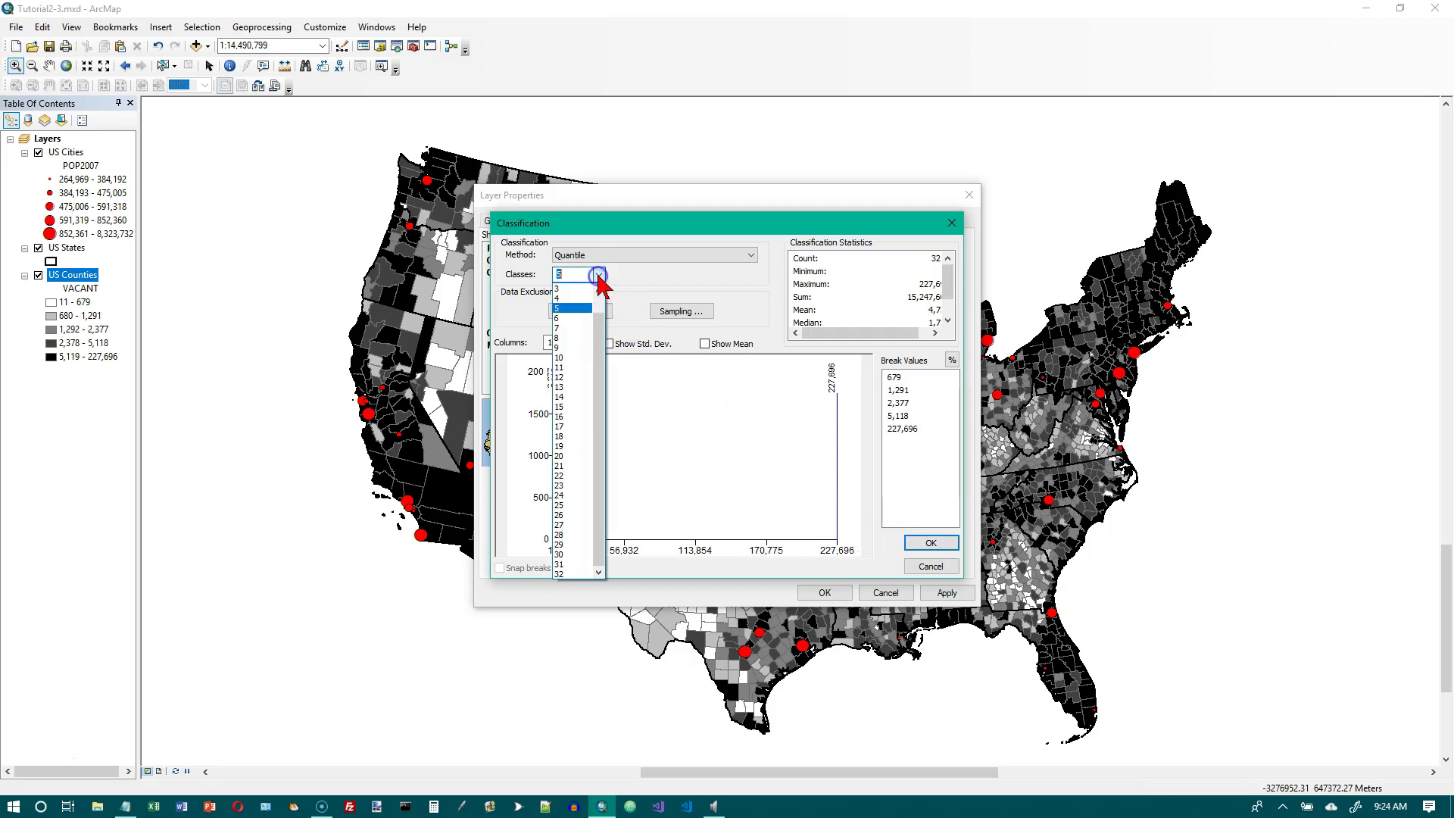
click(559, 318)
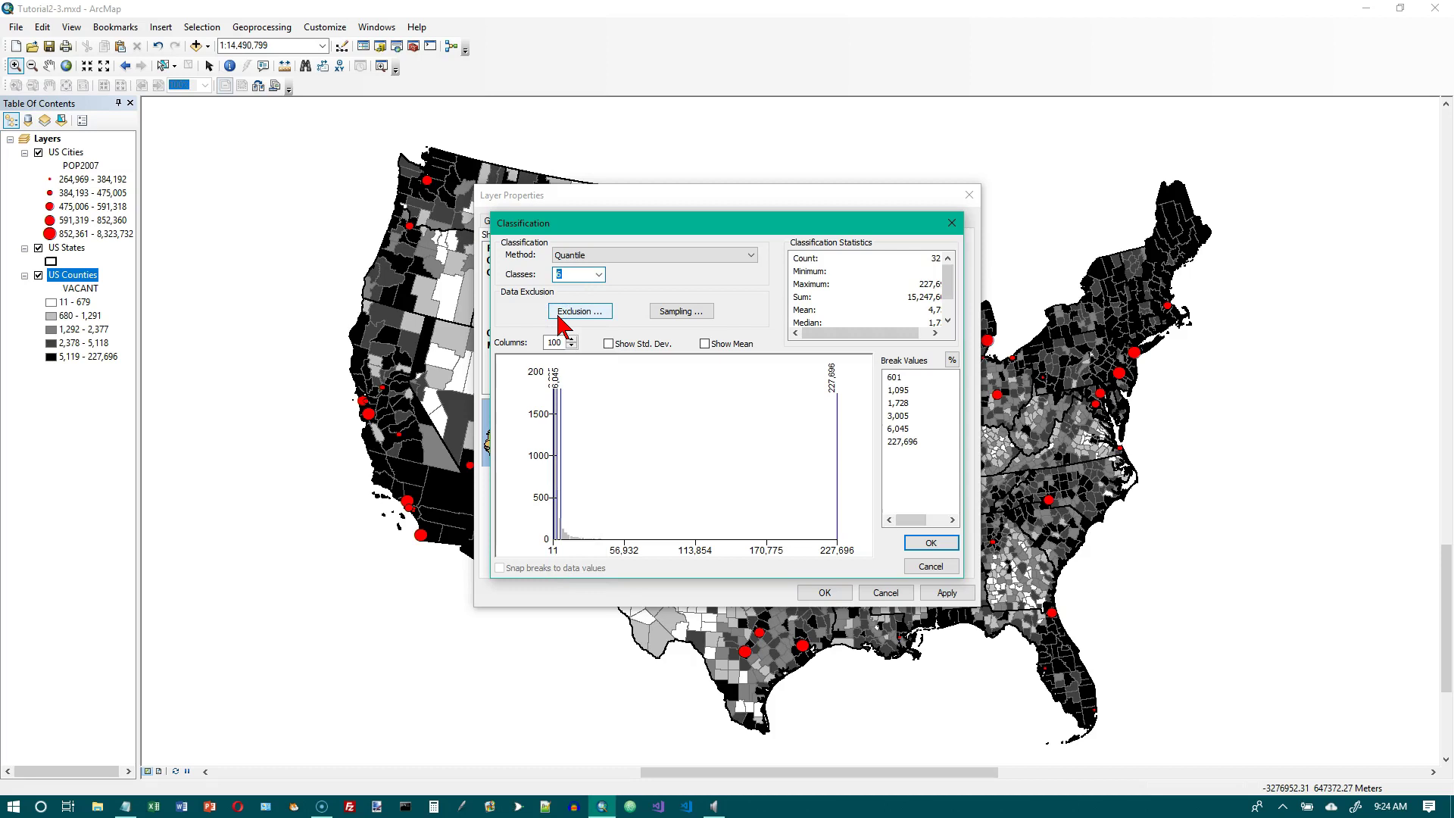
click(751, 255)
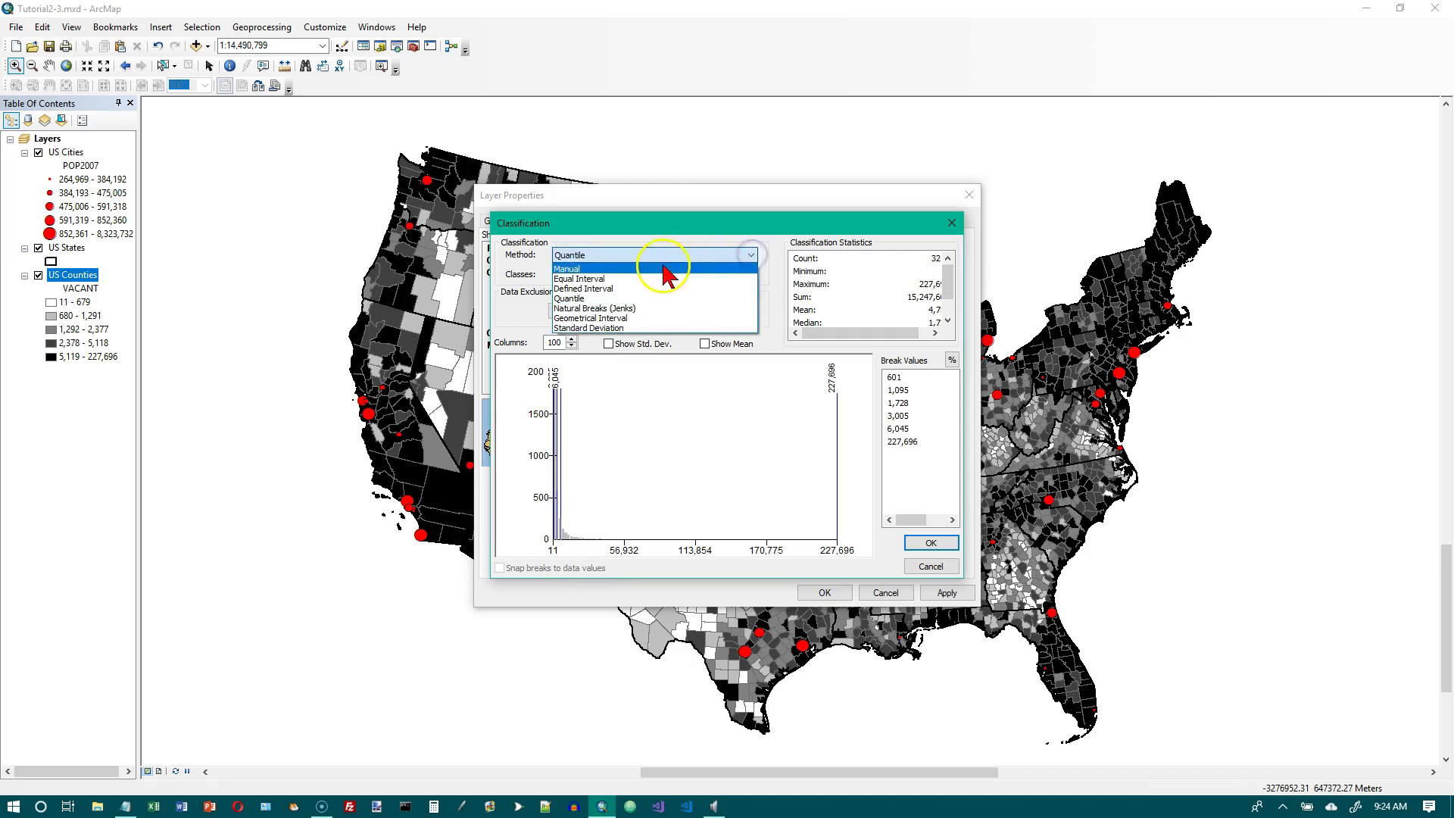
click(650, 268)
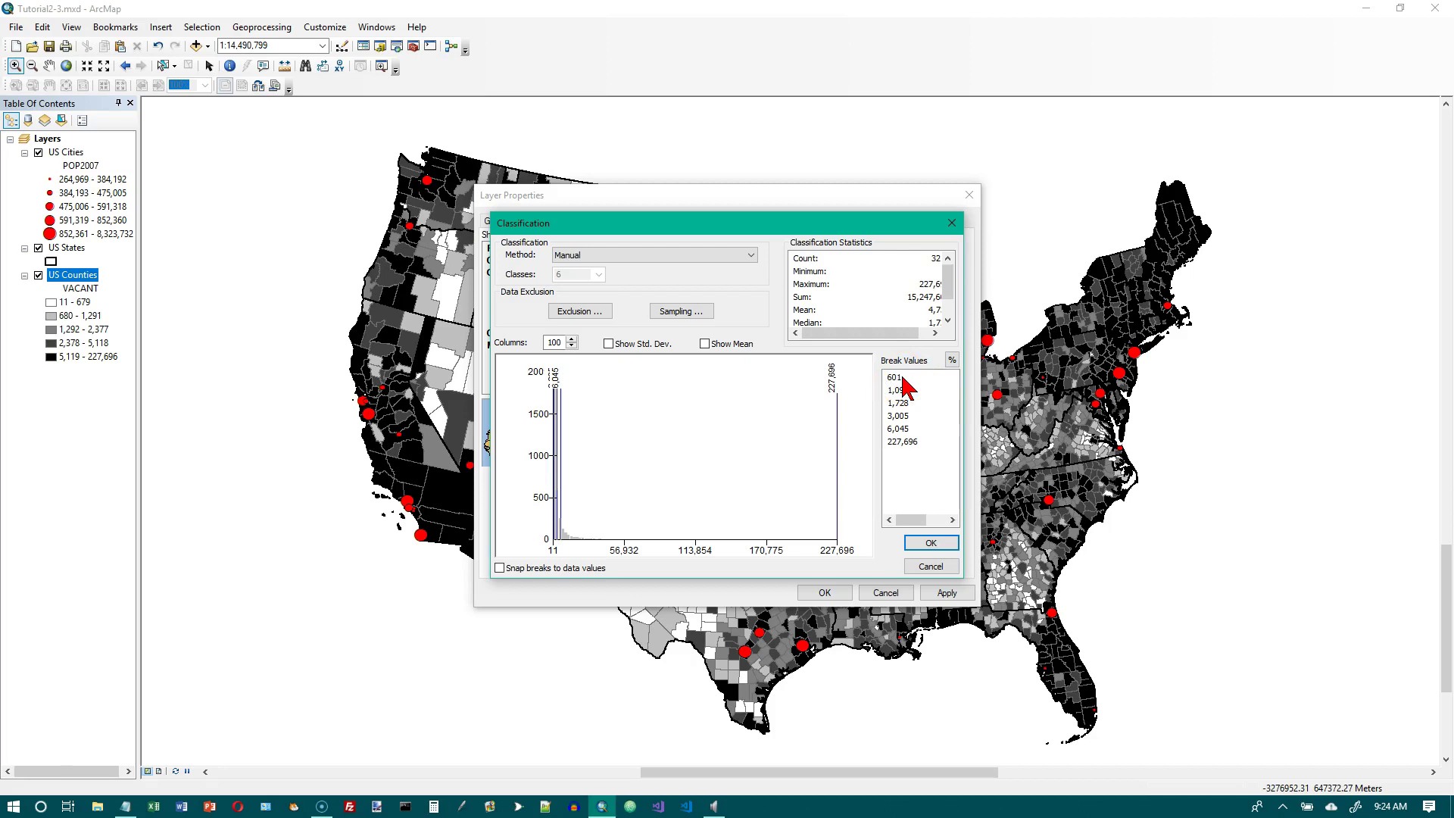
Step: Change the top two manual break values to 96,000 and 48,000
click(902, 429)
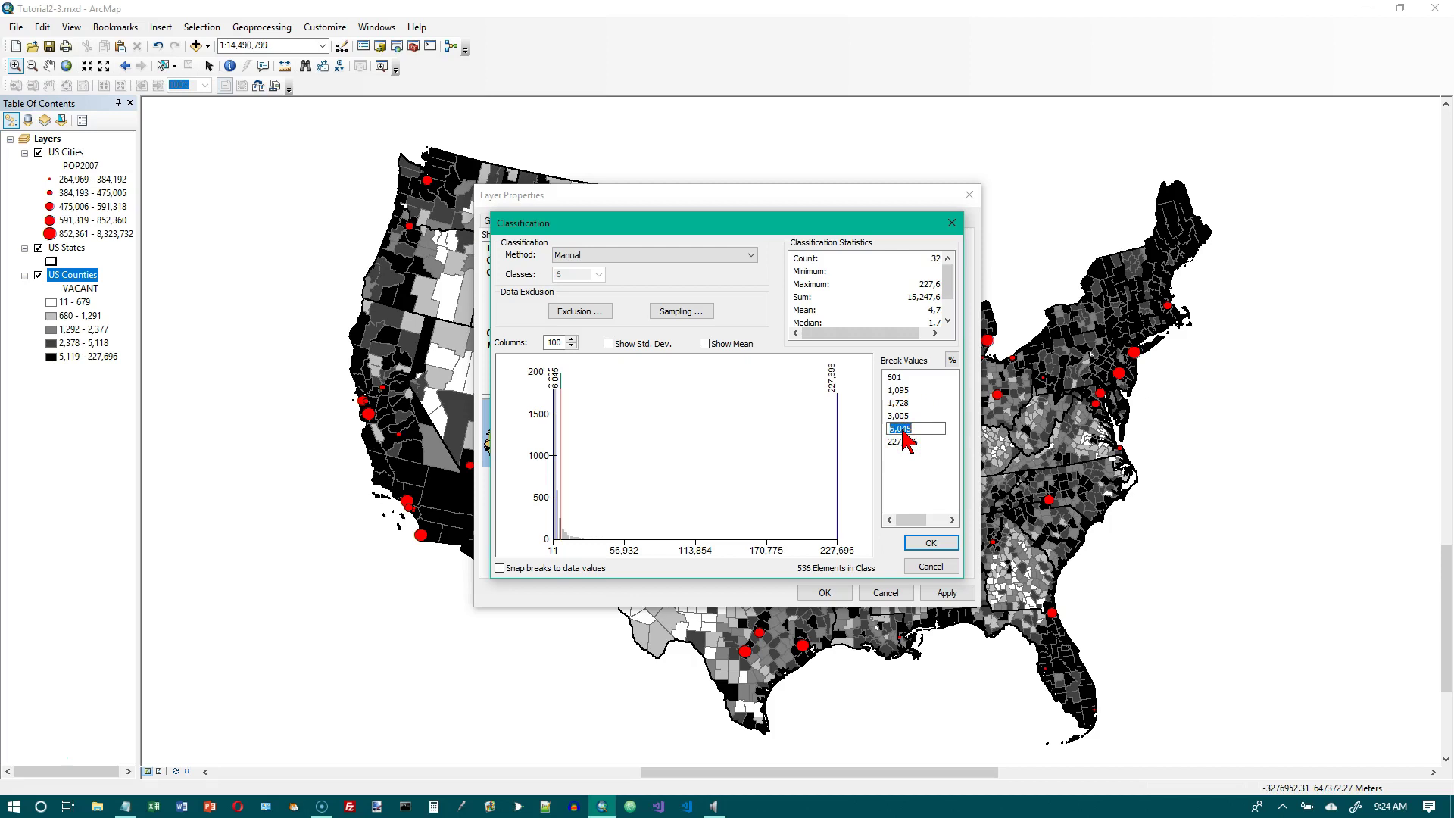
text(96000)
key(Return)
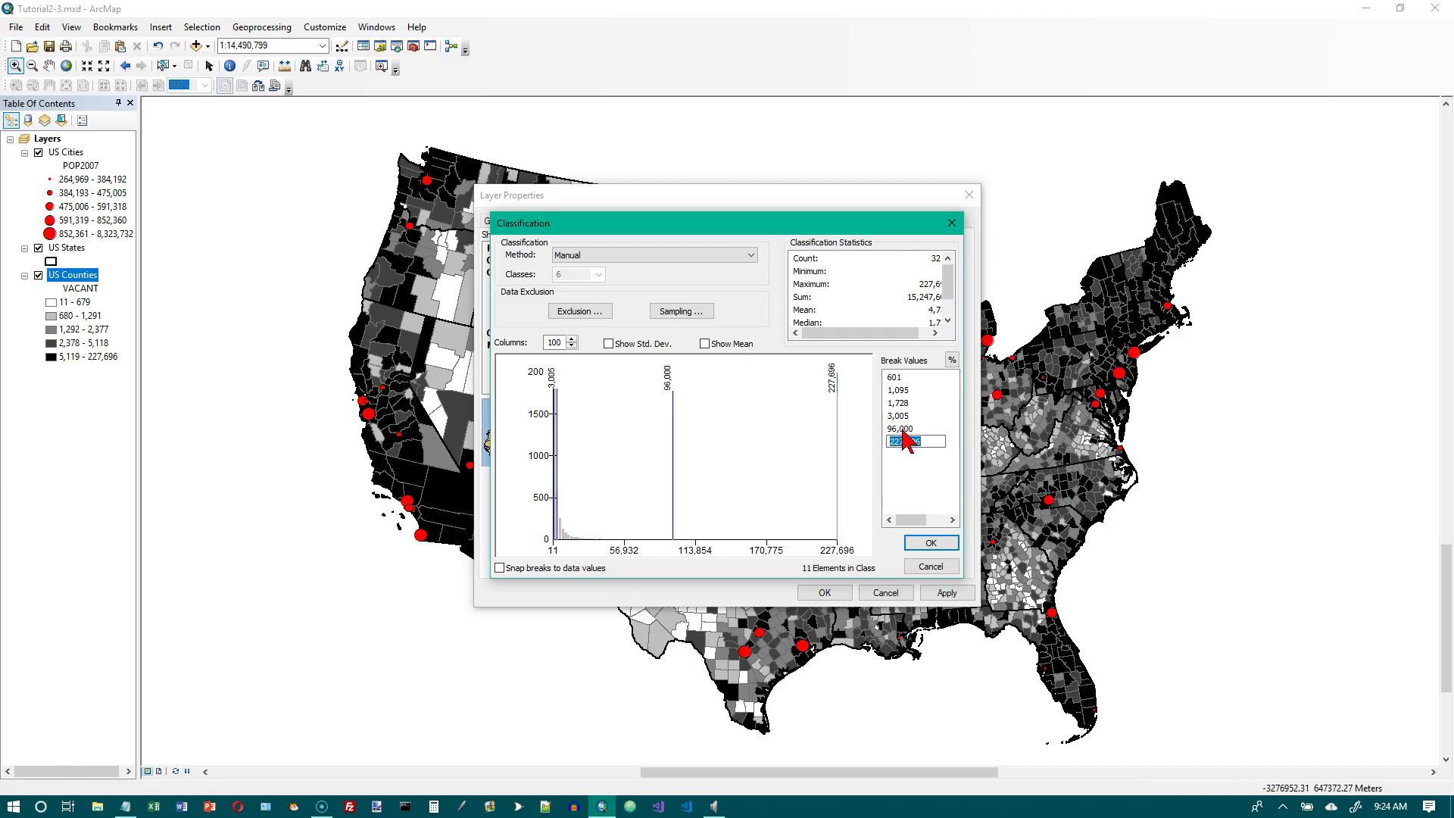
key(Up)
key(Up)
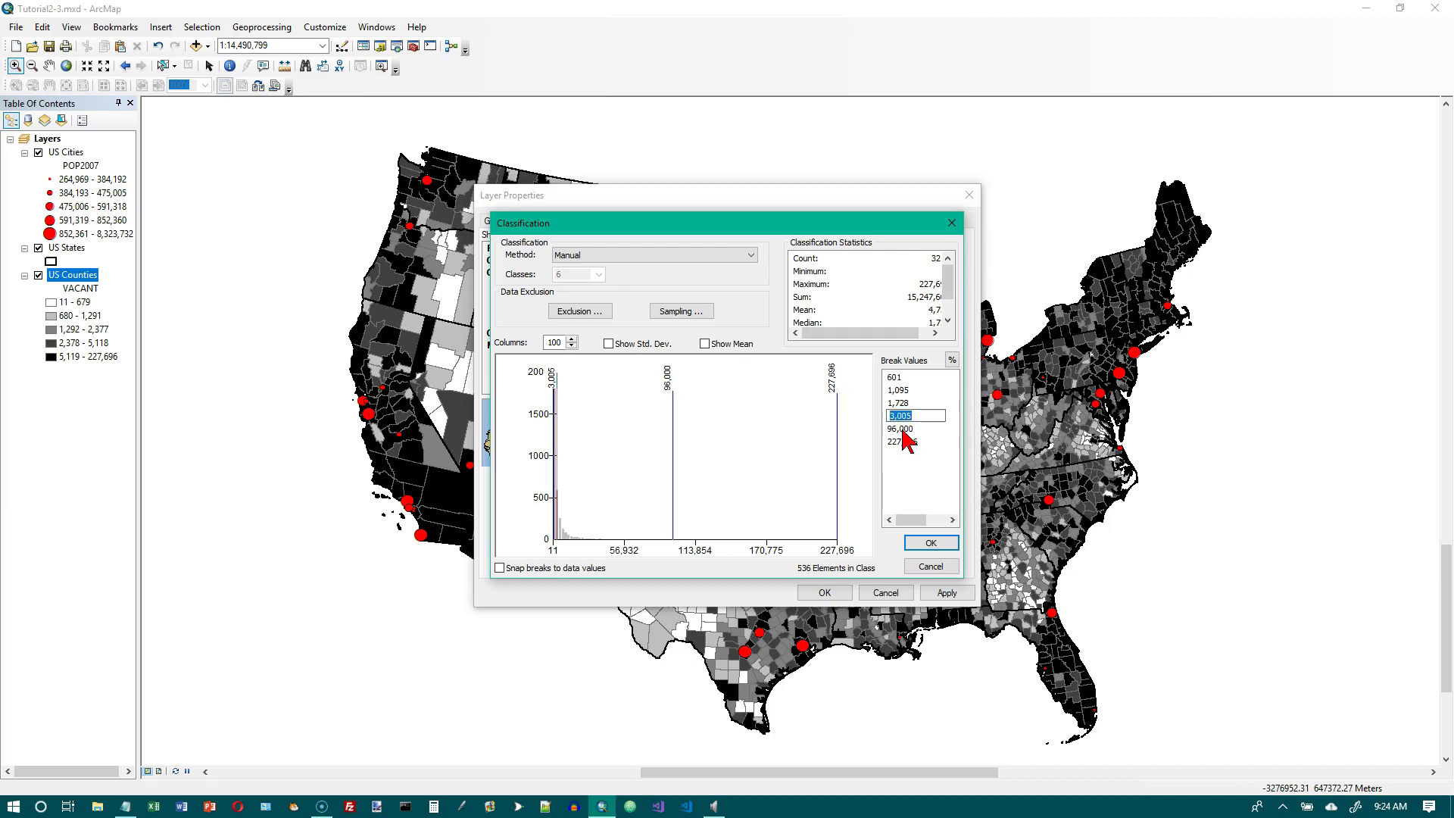
text(48000)
key(Return)
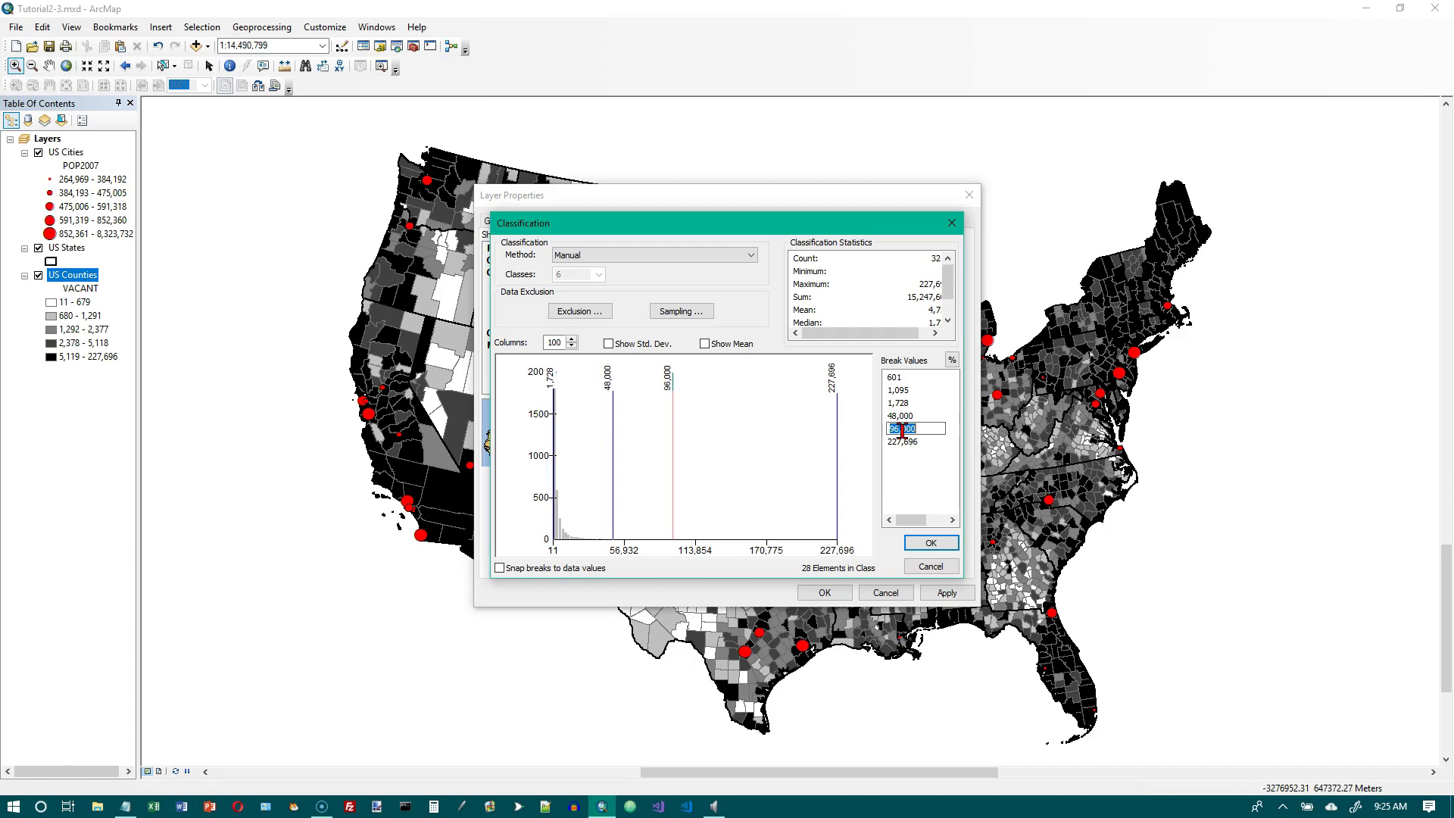
Step: Set the remaining breaks to 24,000, 12,000 and 6,000 and finish the classification
key(Up)
key(Up)
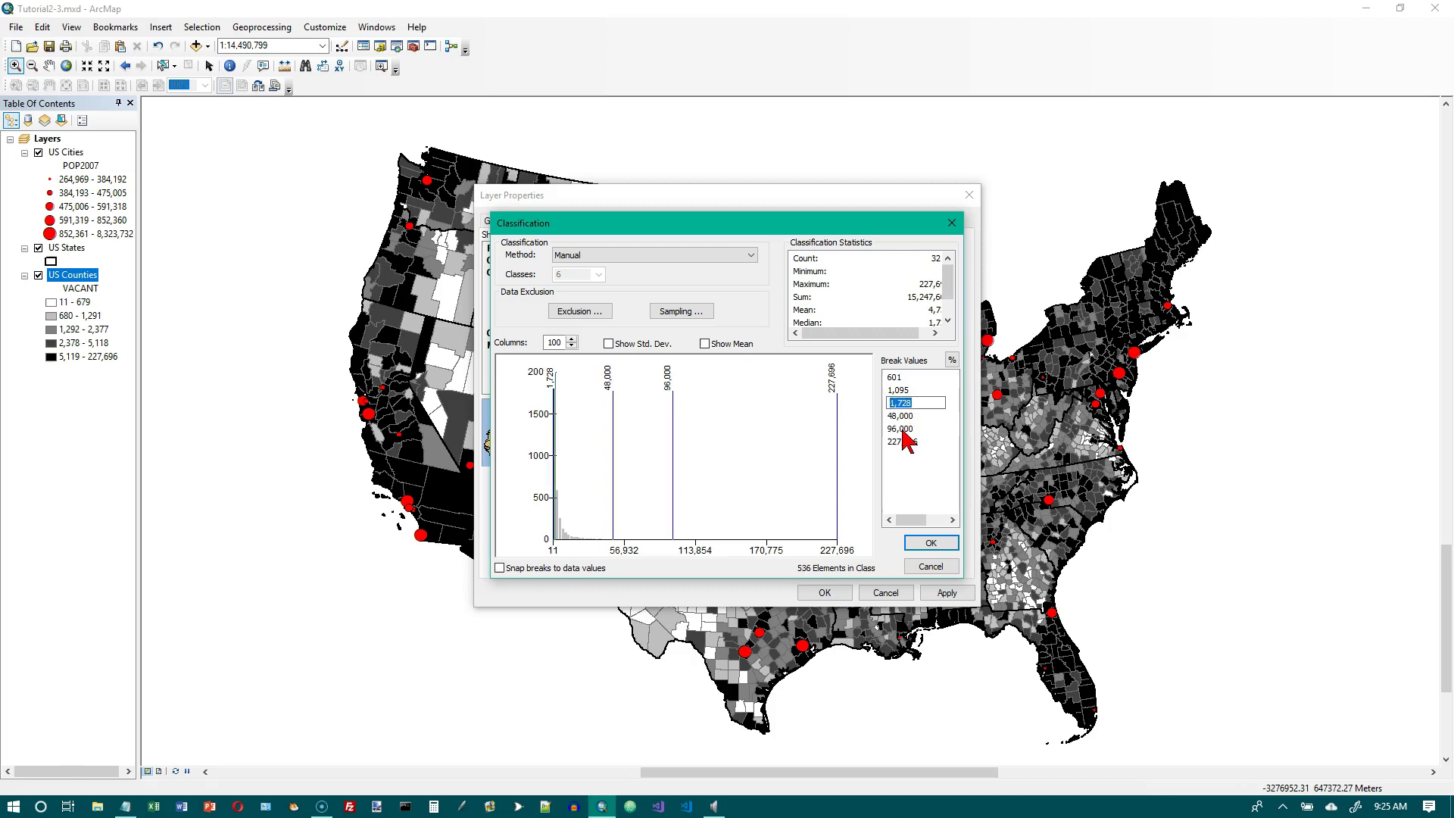
text(24,000)
key(Return)
key(Up)
key(Up)
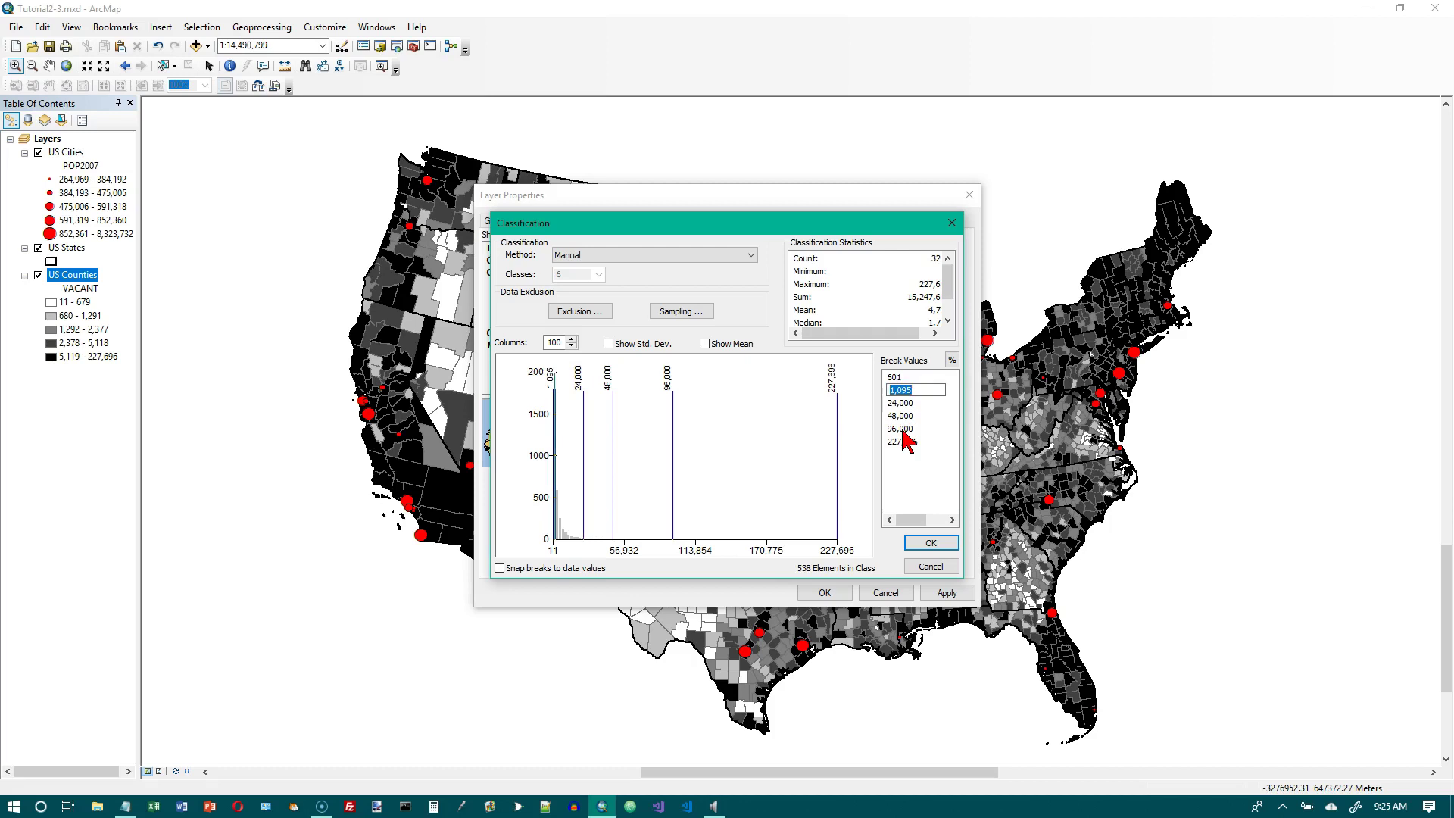
text(12,)
text(000)
key(Return)
key(Up)
key(Up)
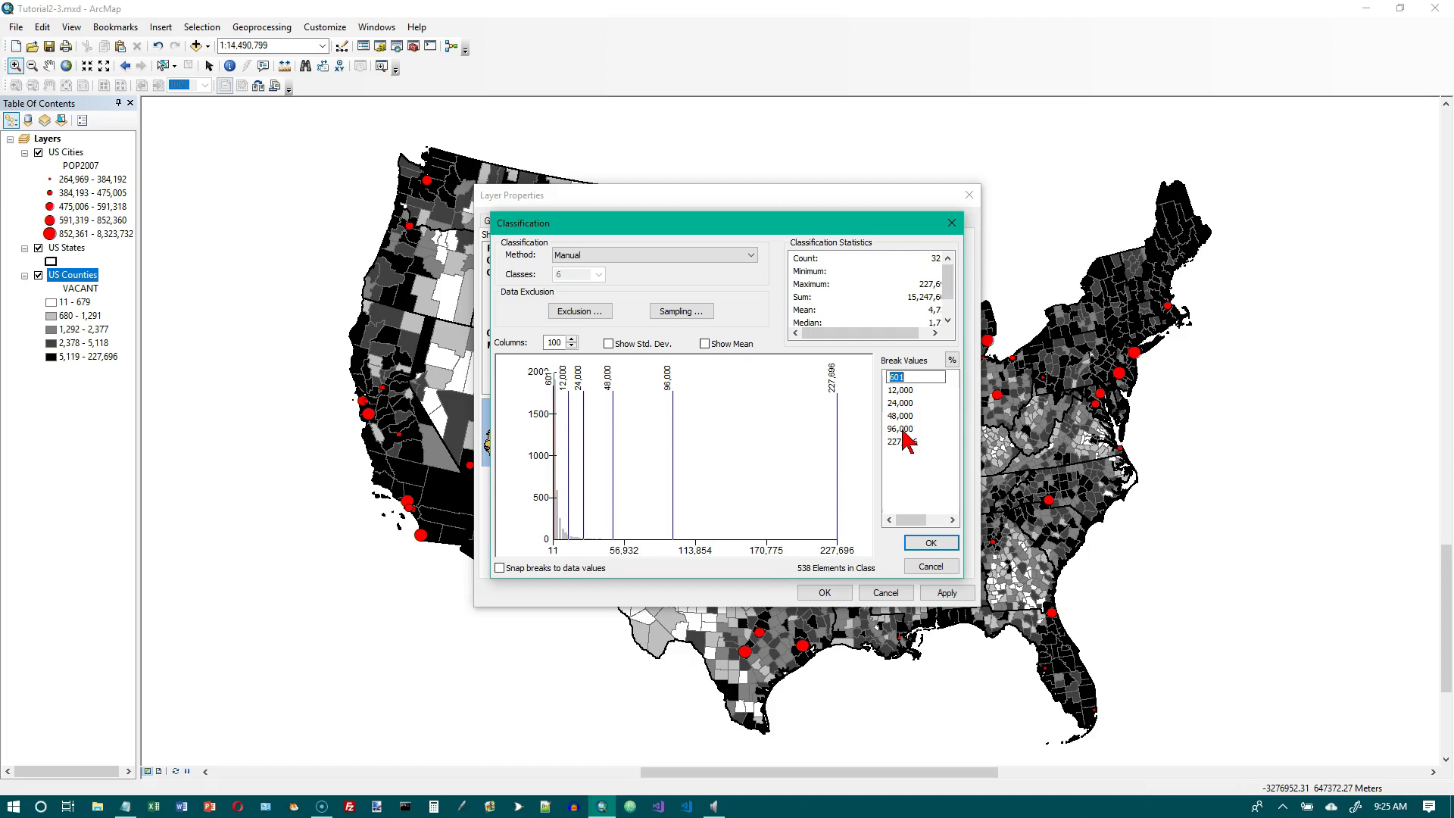
text(6000)
key(Return)
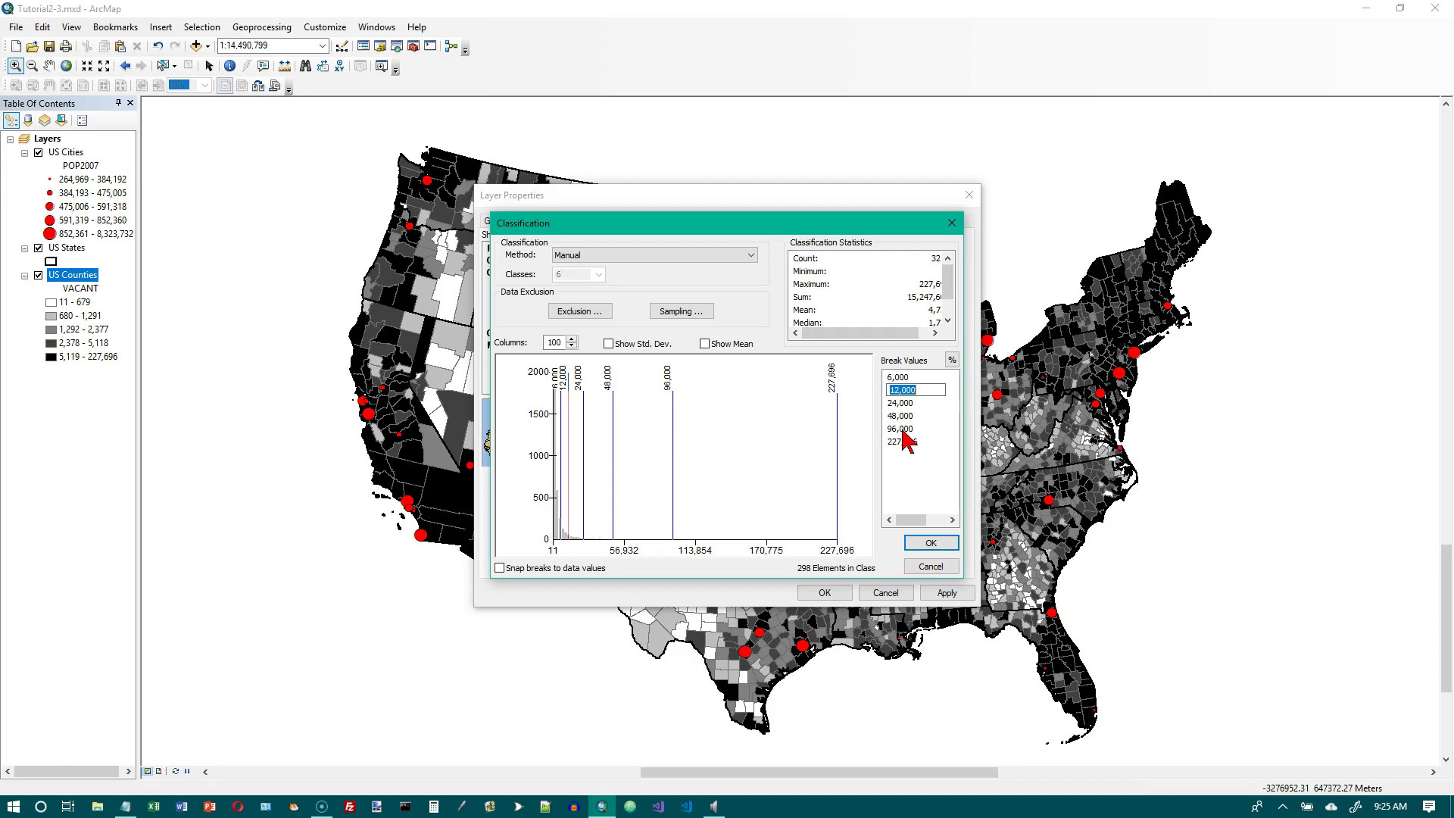
click(928, 544)
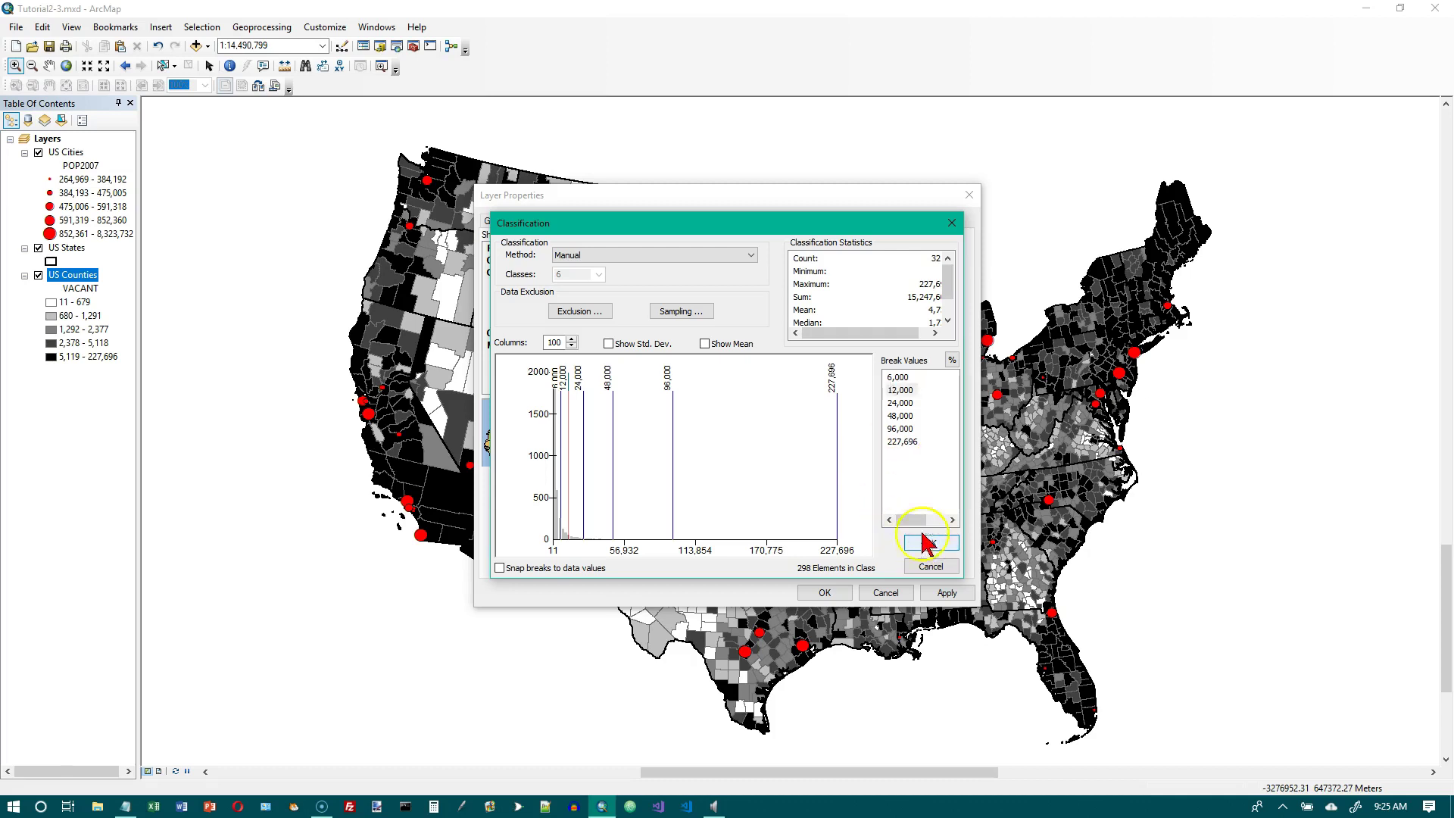
Step: Accept the manual breaks and relabel the lowest class '6,000 or less'
click(930, 544)
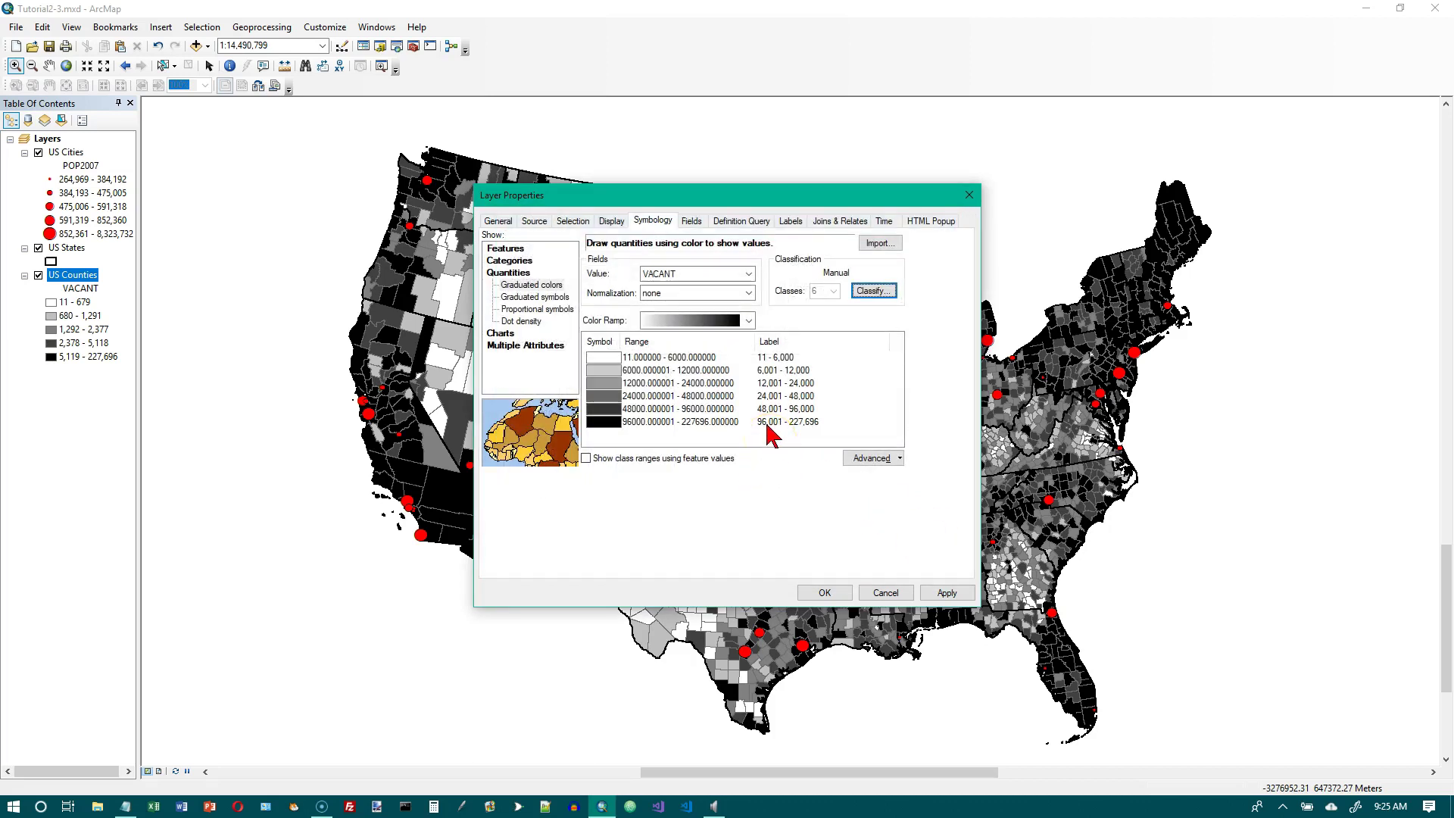
click(778, 349)
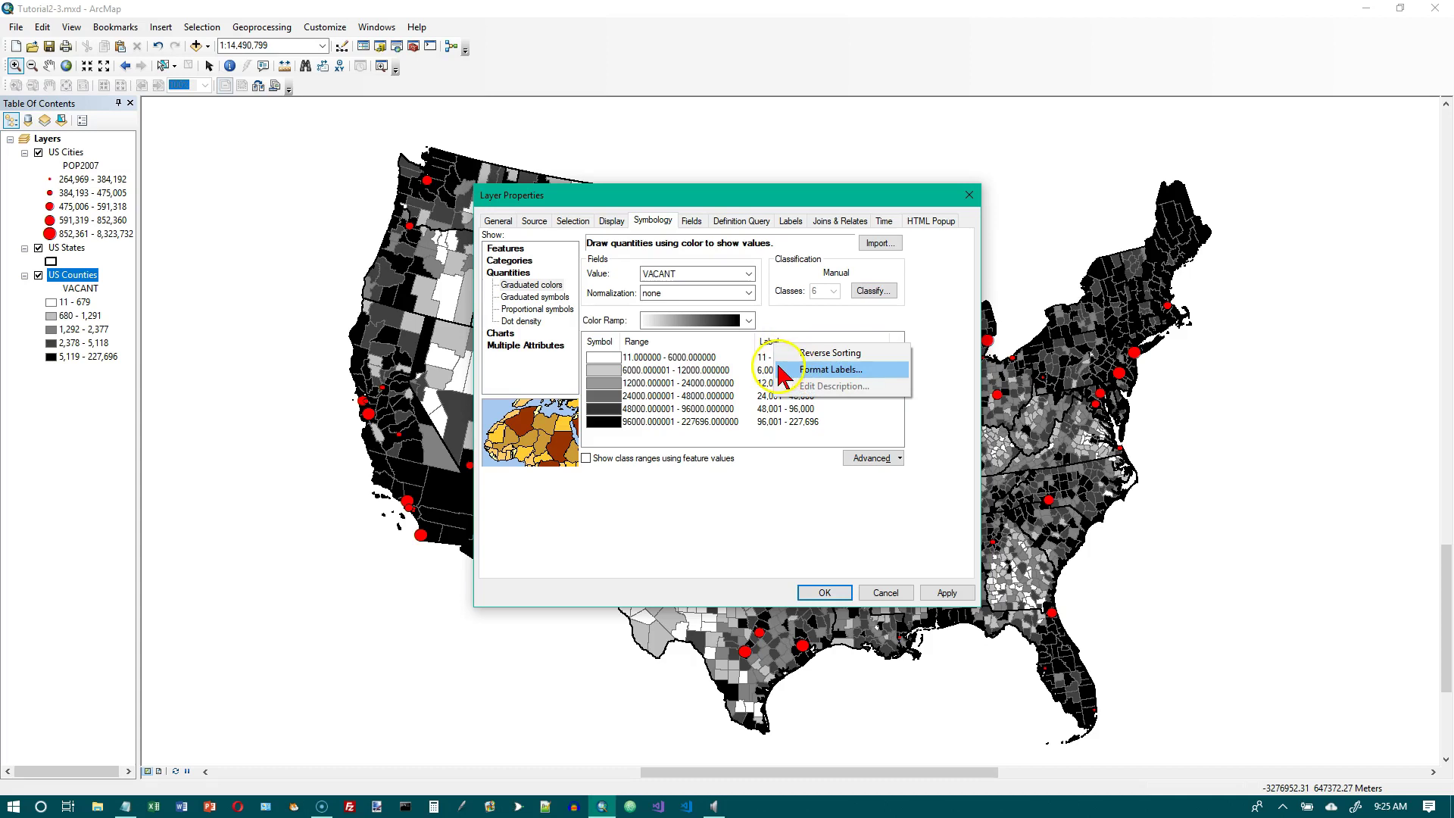
click(767, 371)
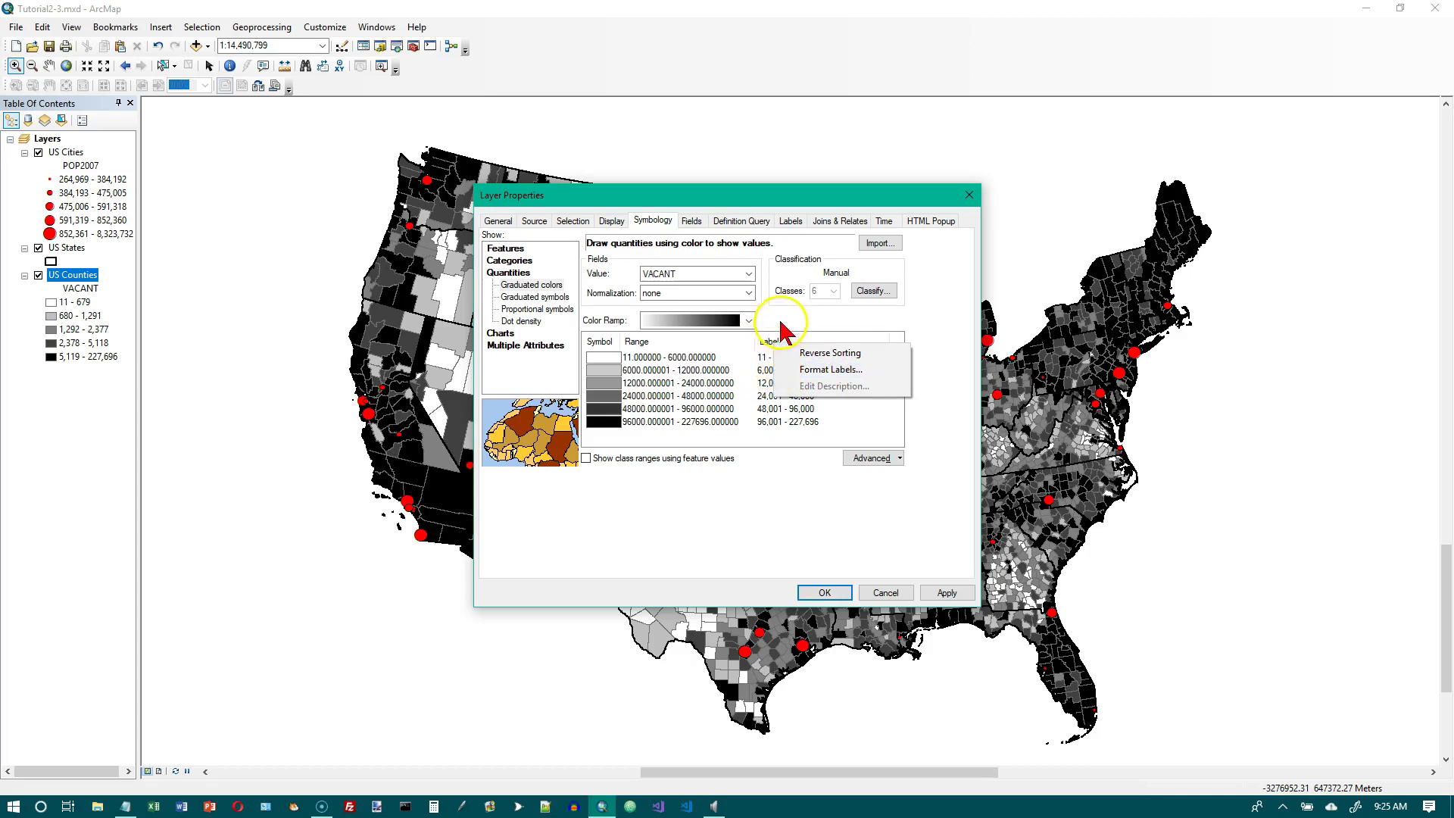
click(763, 358)
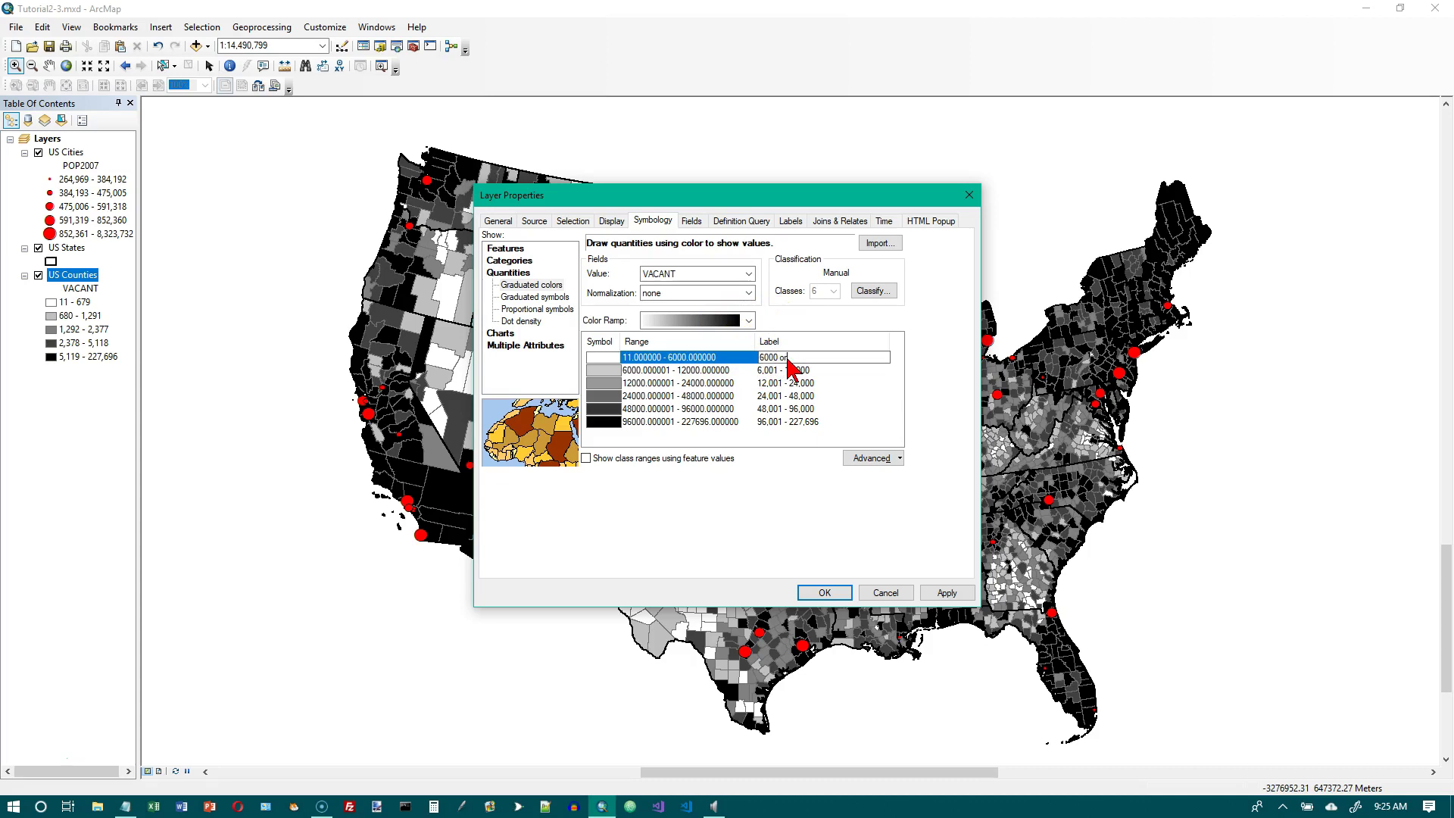
text(6000 or less,)
Step: Change the highest class label to '96,001 or greater'
click(800, 429)
click(801, 430)
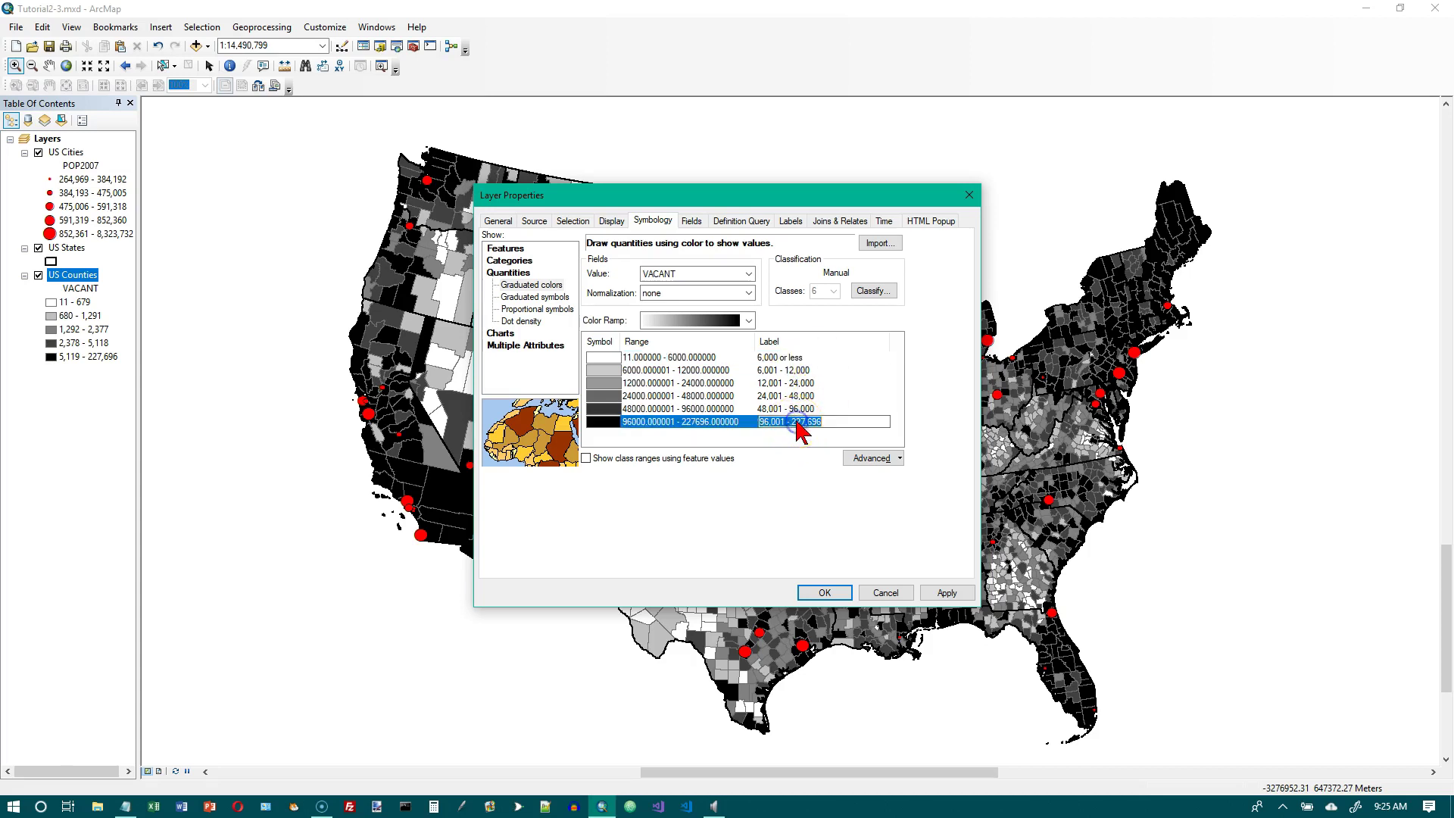
drag(791, 422, 914, 434)
key(BackSpace)
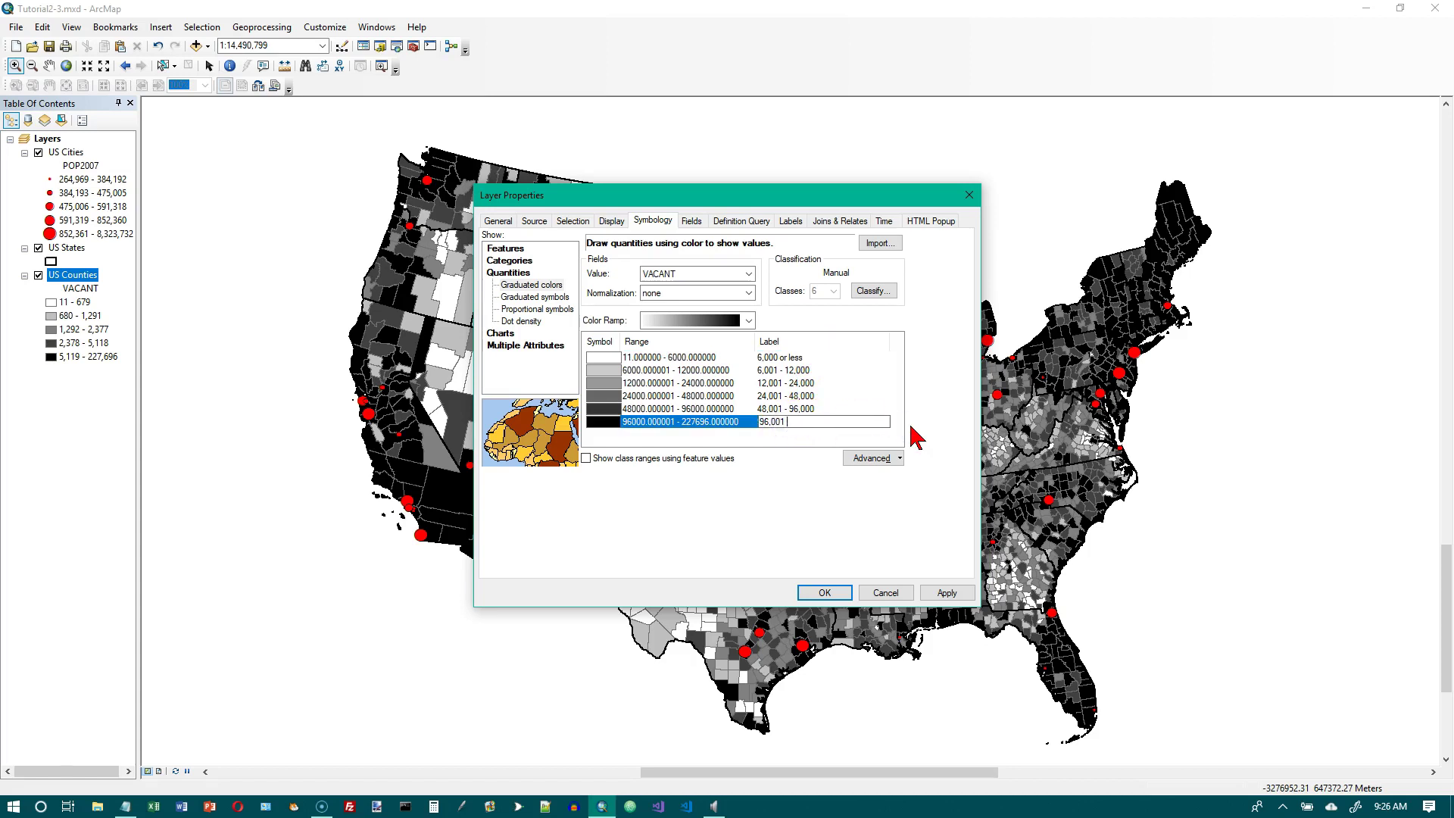
text(or greater)
click(830, 593)
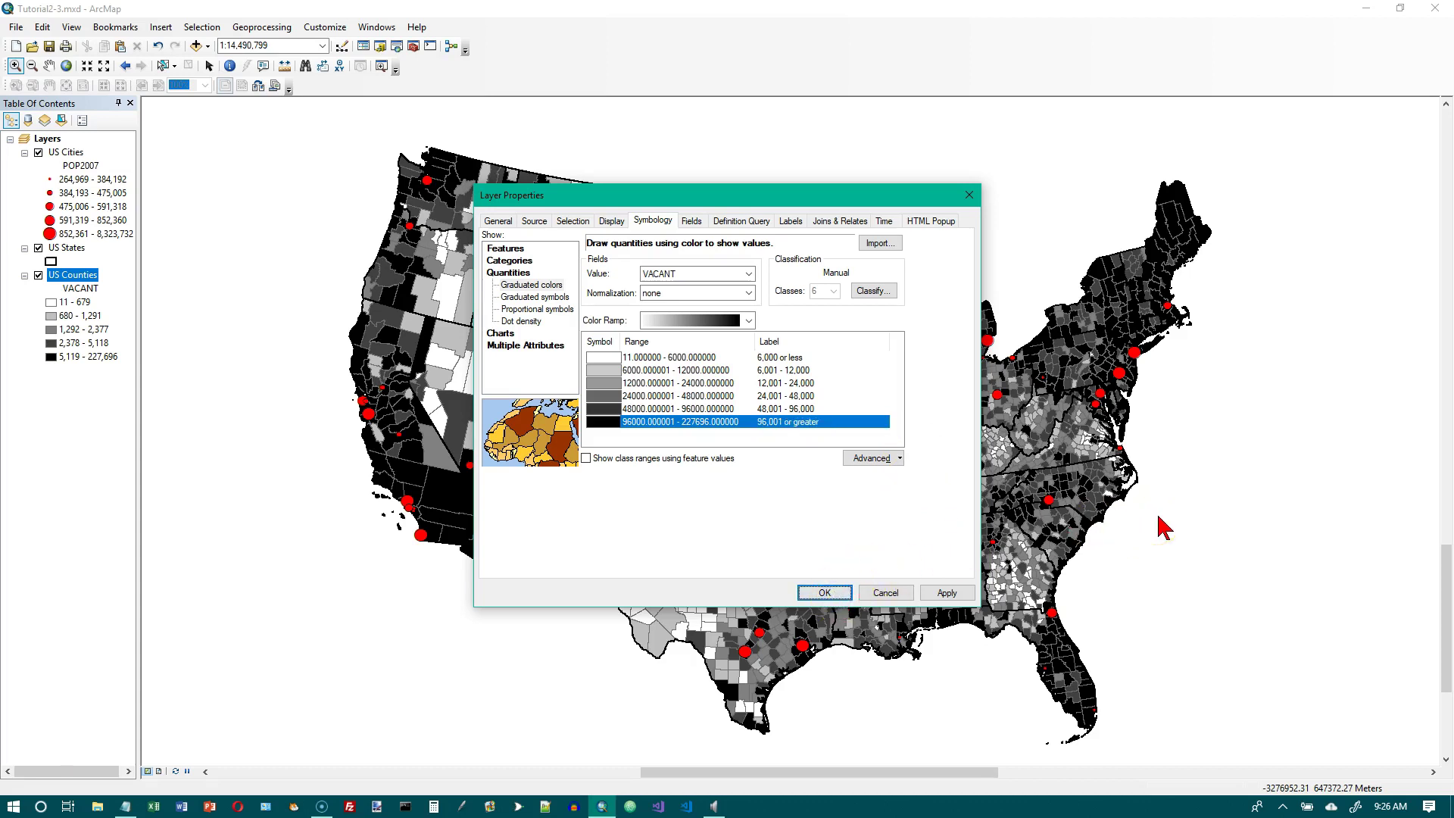
Step: Apply the symbology so the counties redraw in six grey classes
click(822, 593)
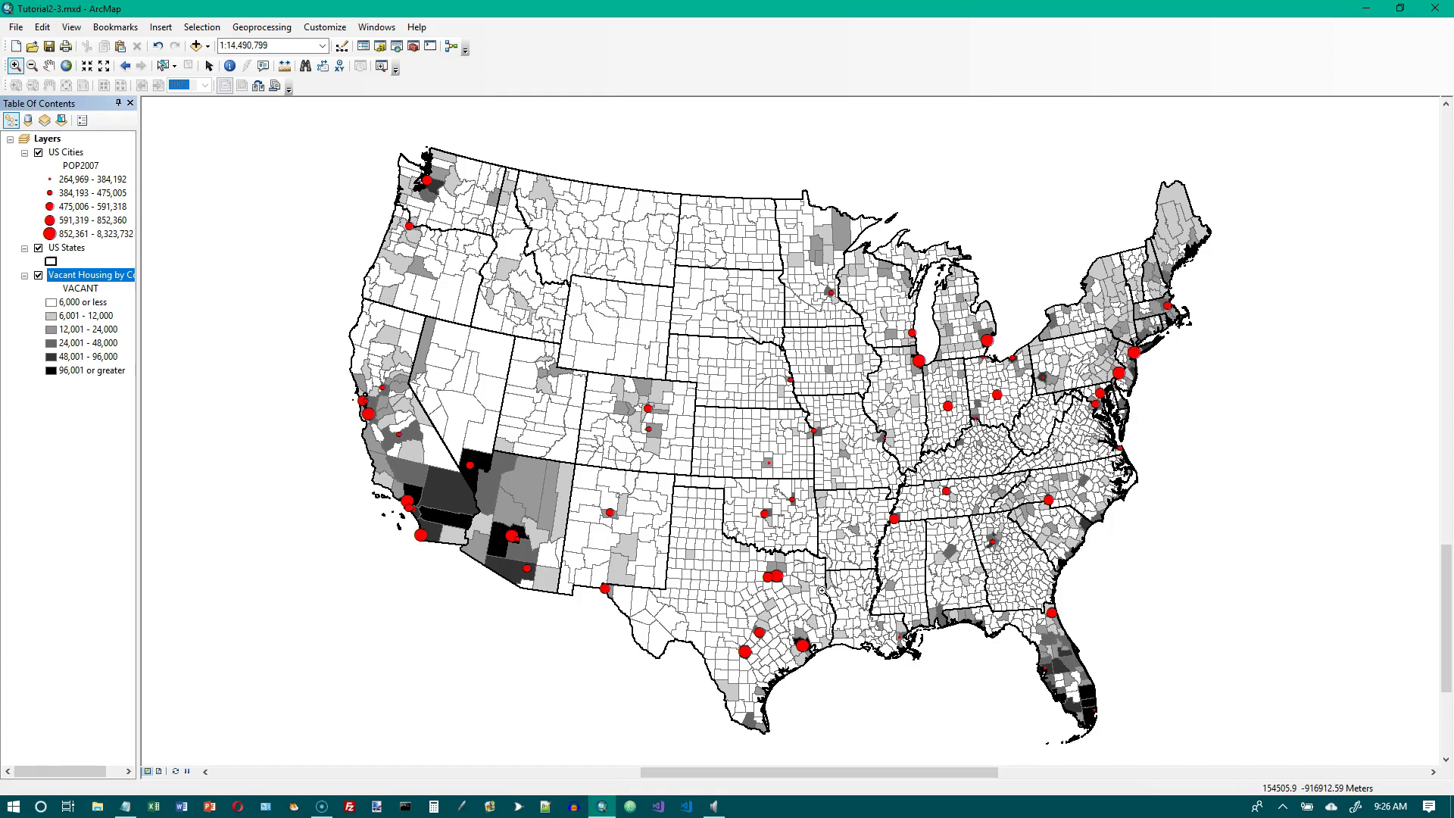
click(688, 526)
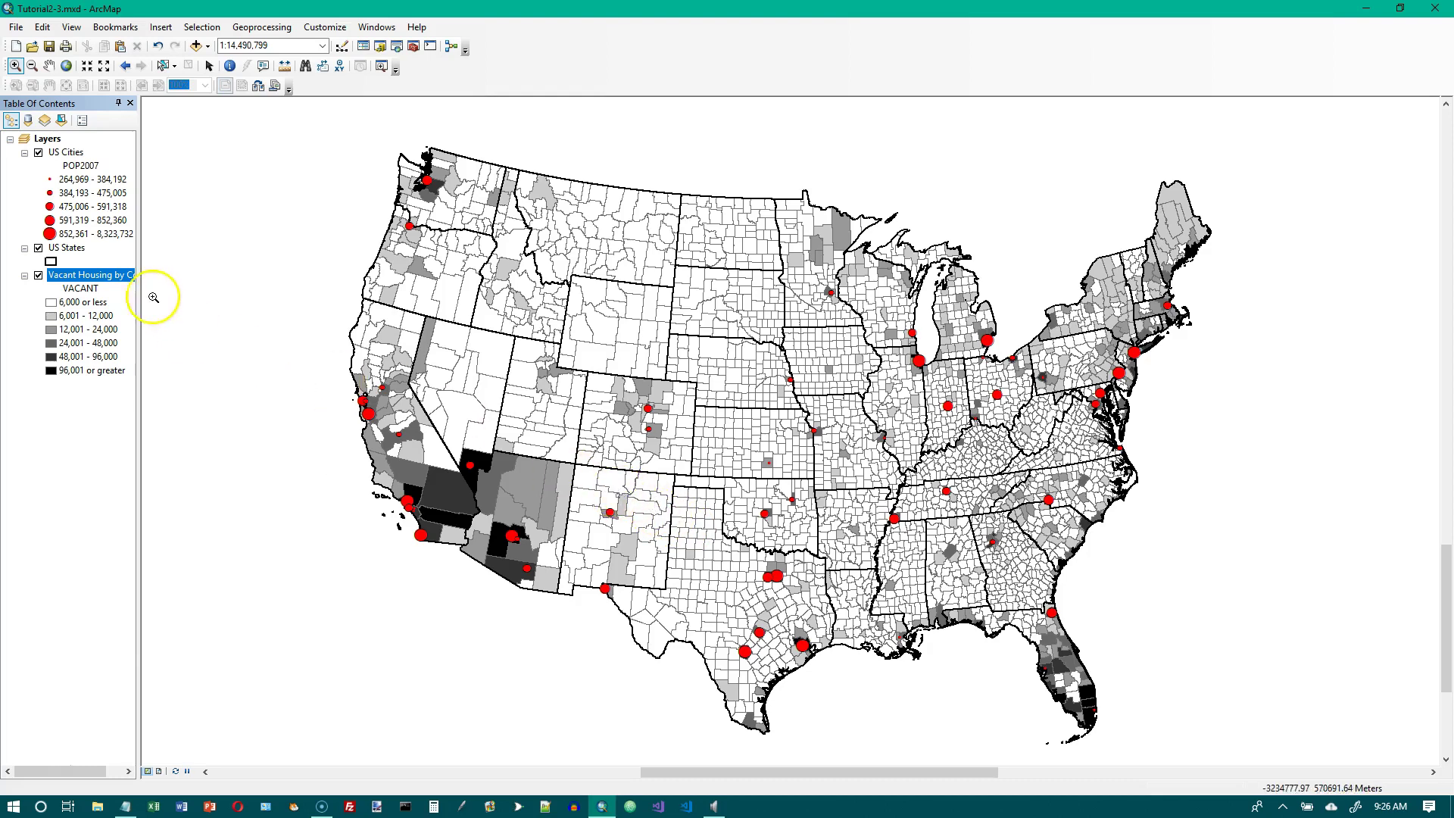
Step: Bring up the context menu for the Vacant Housing by County layer
right_click(118, 281)
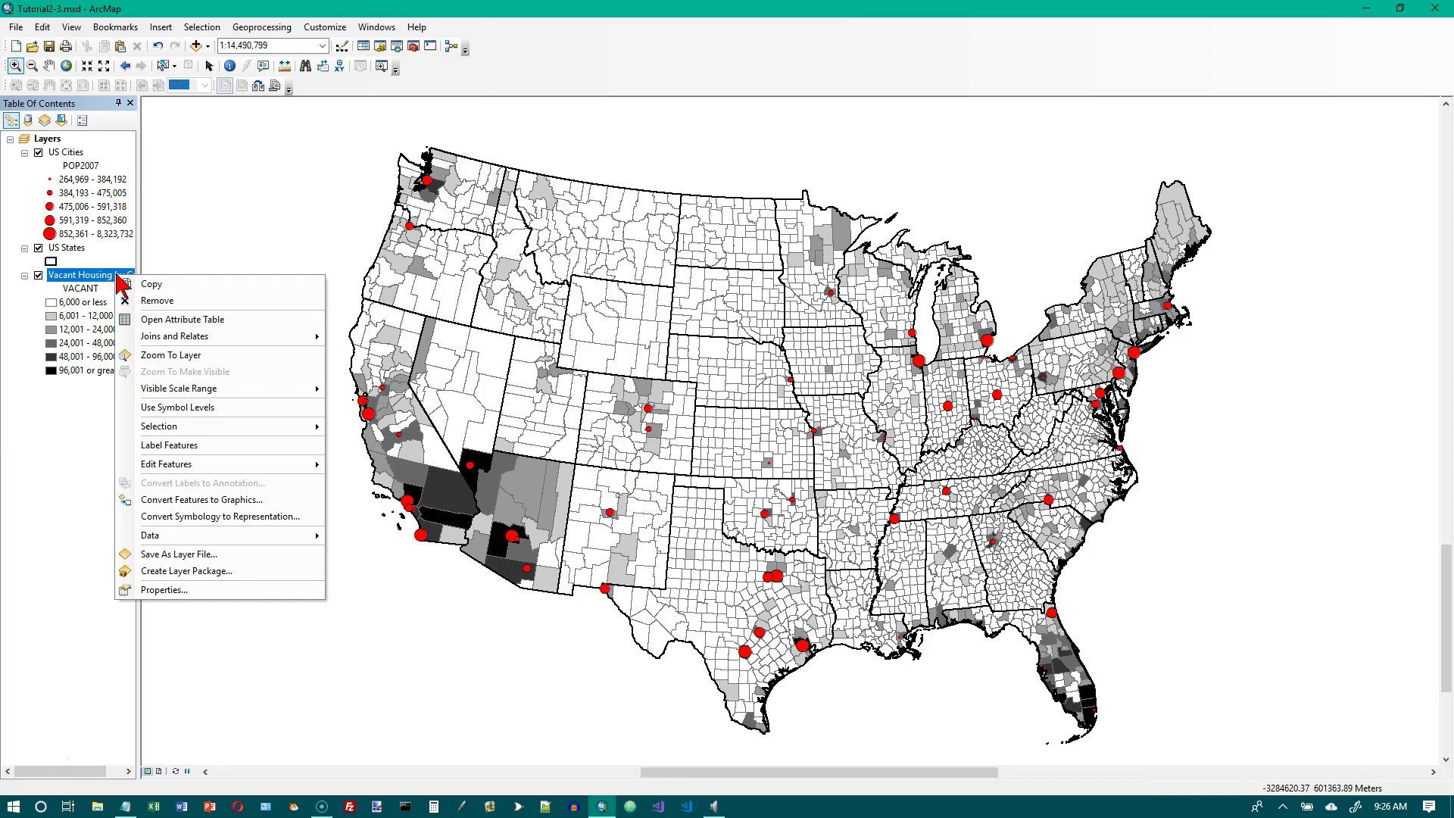
Step: Save the layer as the layer file Tutorial2-3.lyr in the GIS folder
click(210, 556)
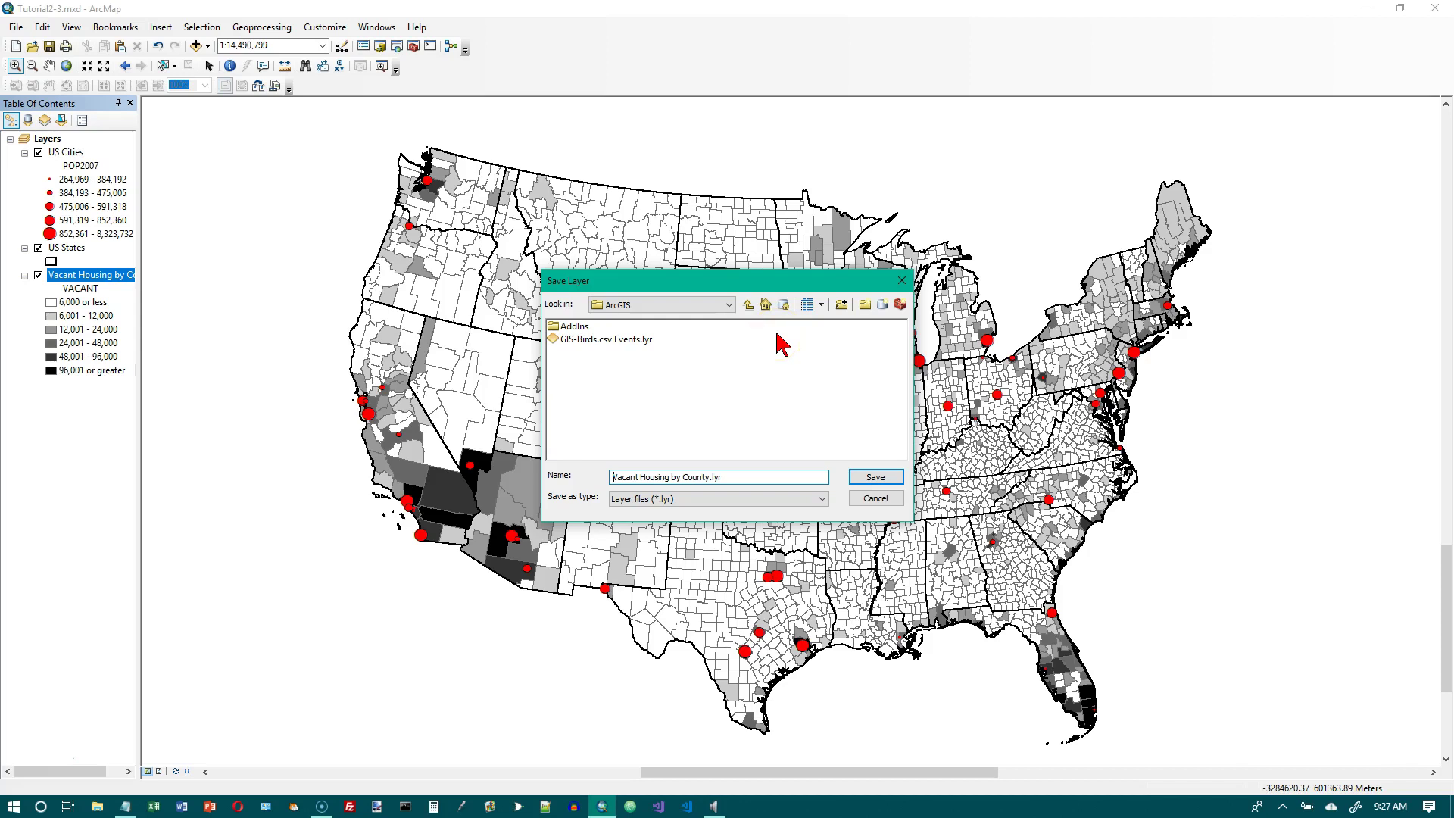
key(BackSpace)
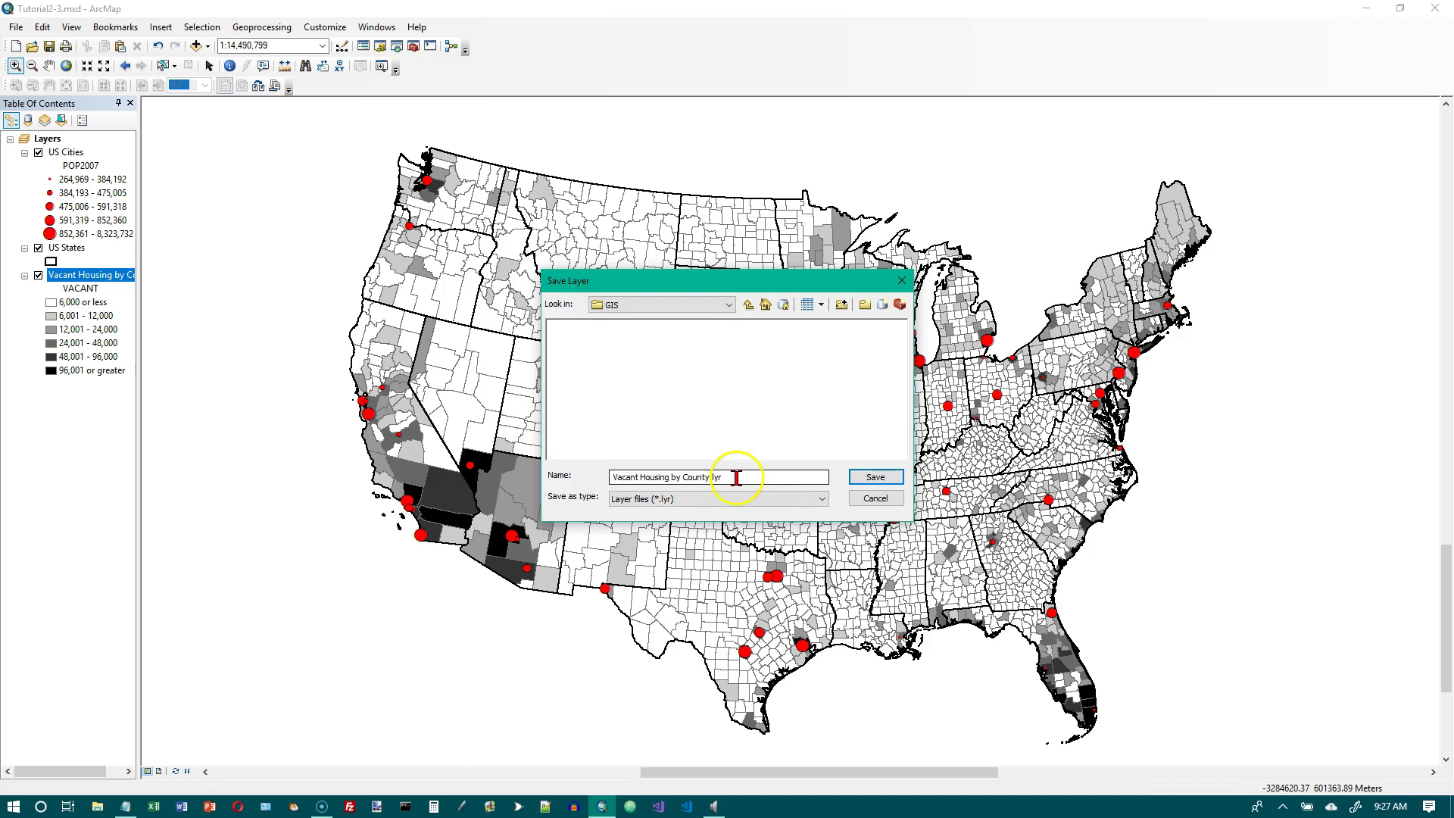
drag(739, 477, 578, 457)
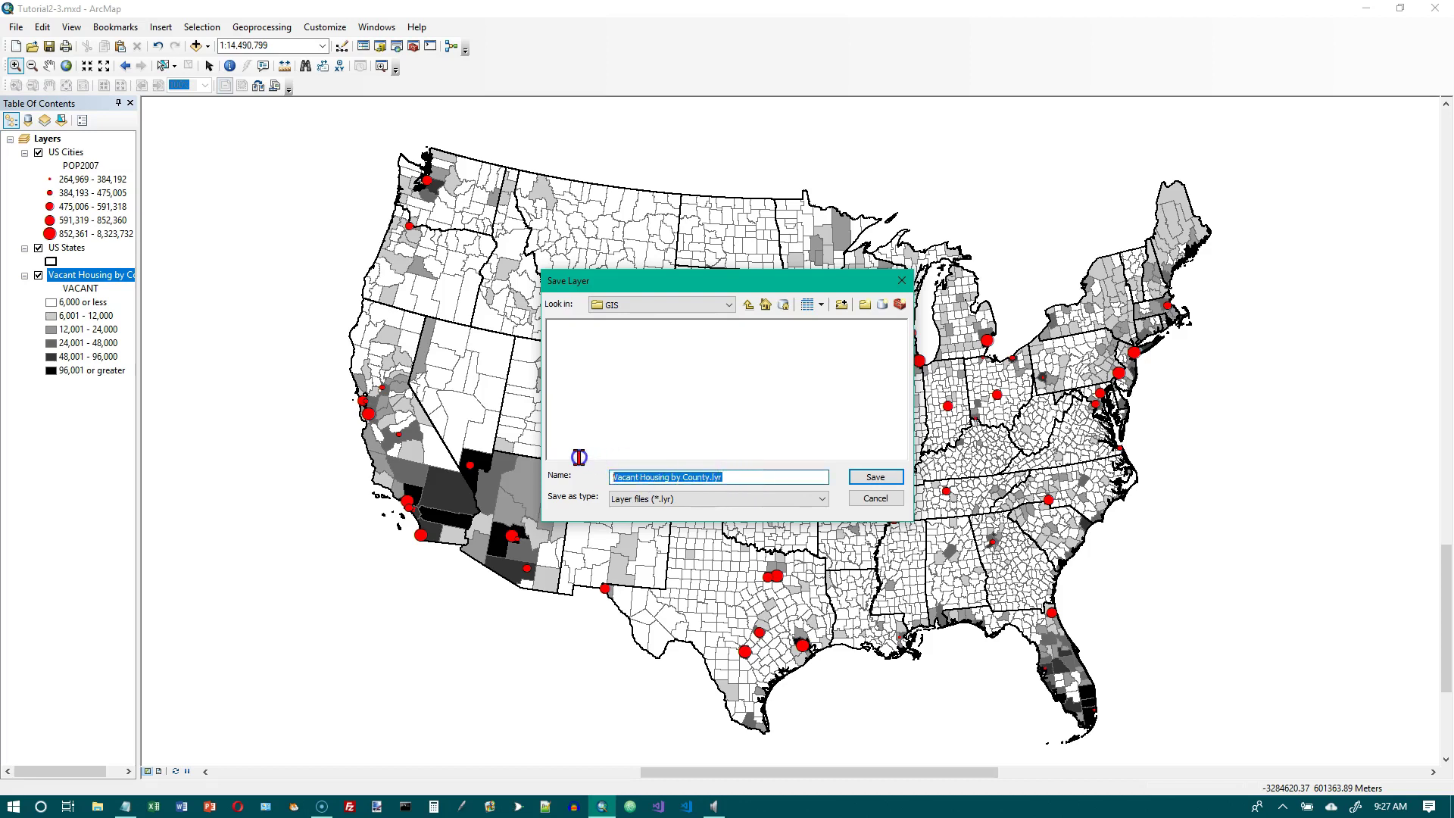
click(878, 475)
text(Tutorial2-3)
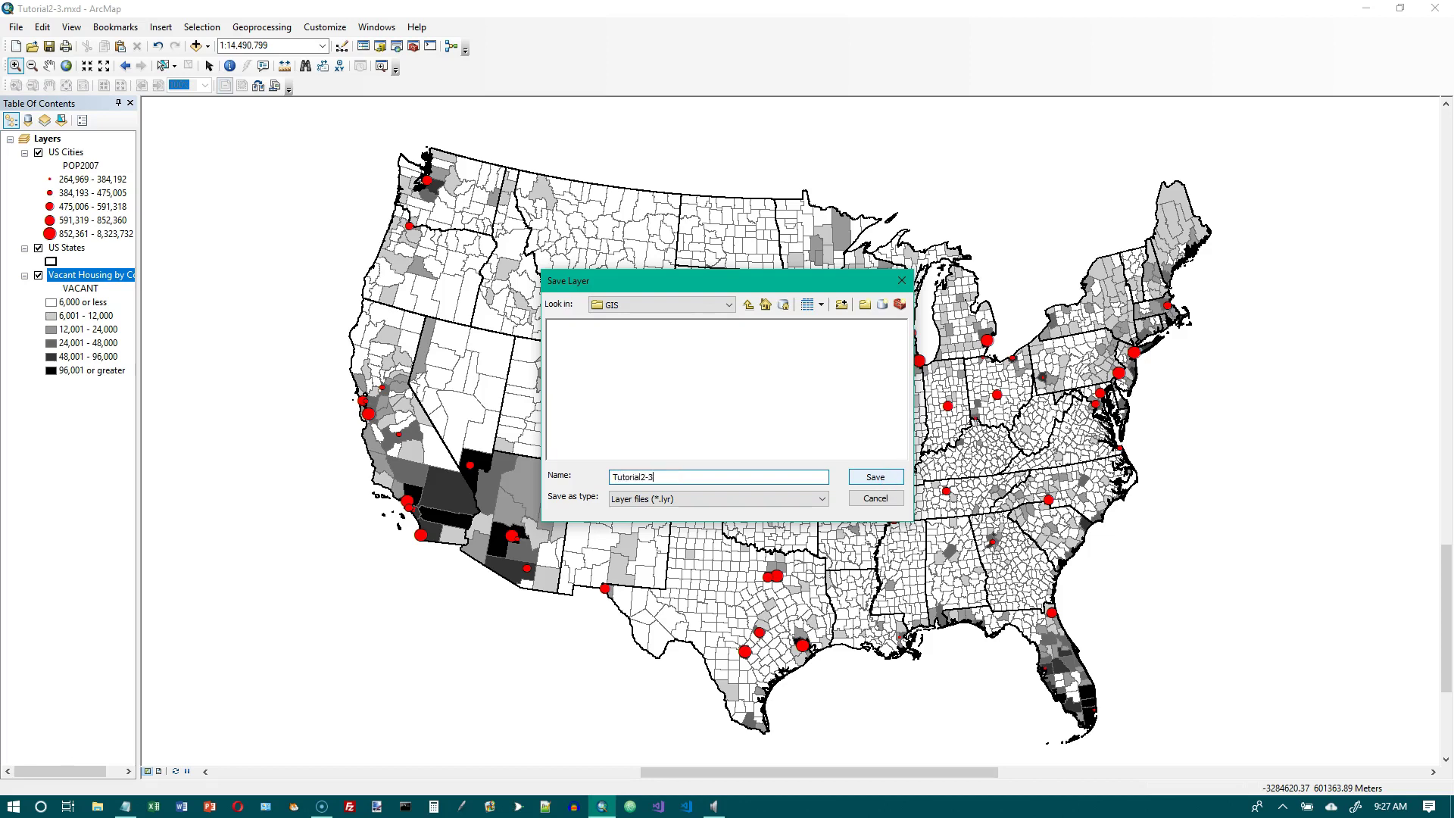
click(875, 477)
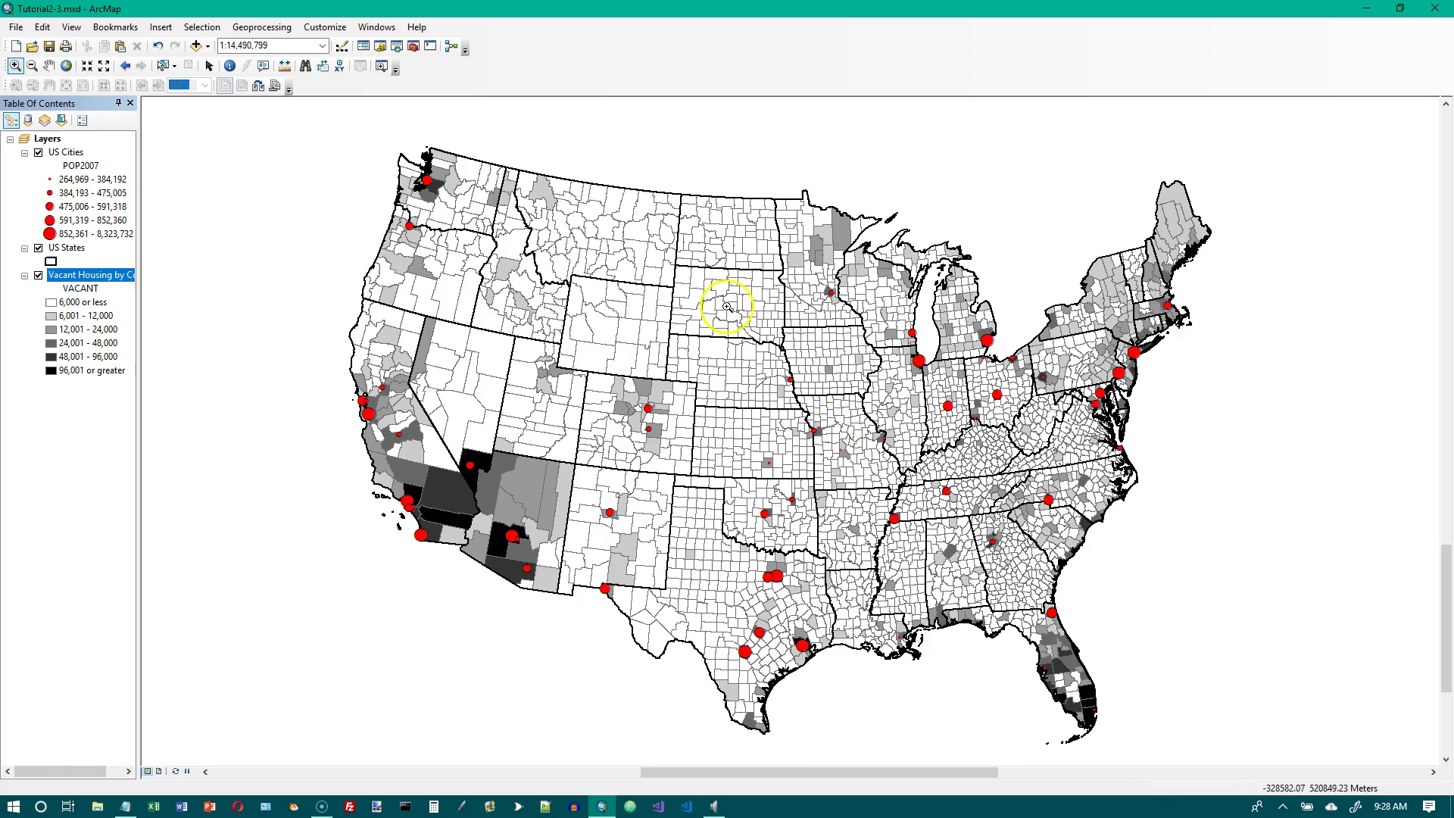
Step: Add USCounties from UnitedStates.gdb and dismiss the coordinate system warning
click(195, 46)
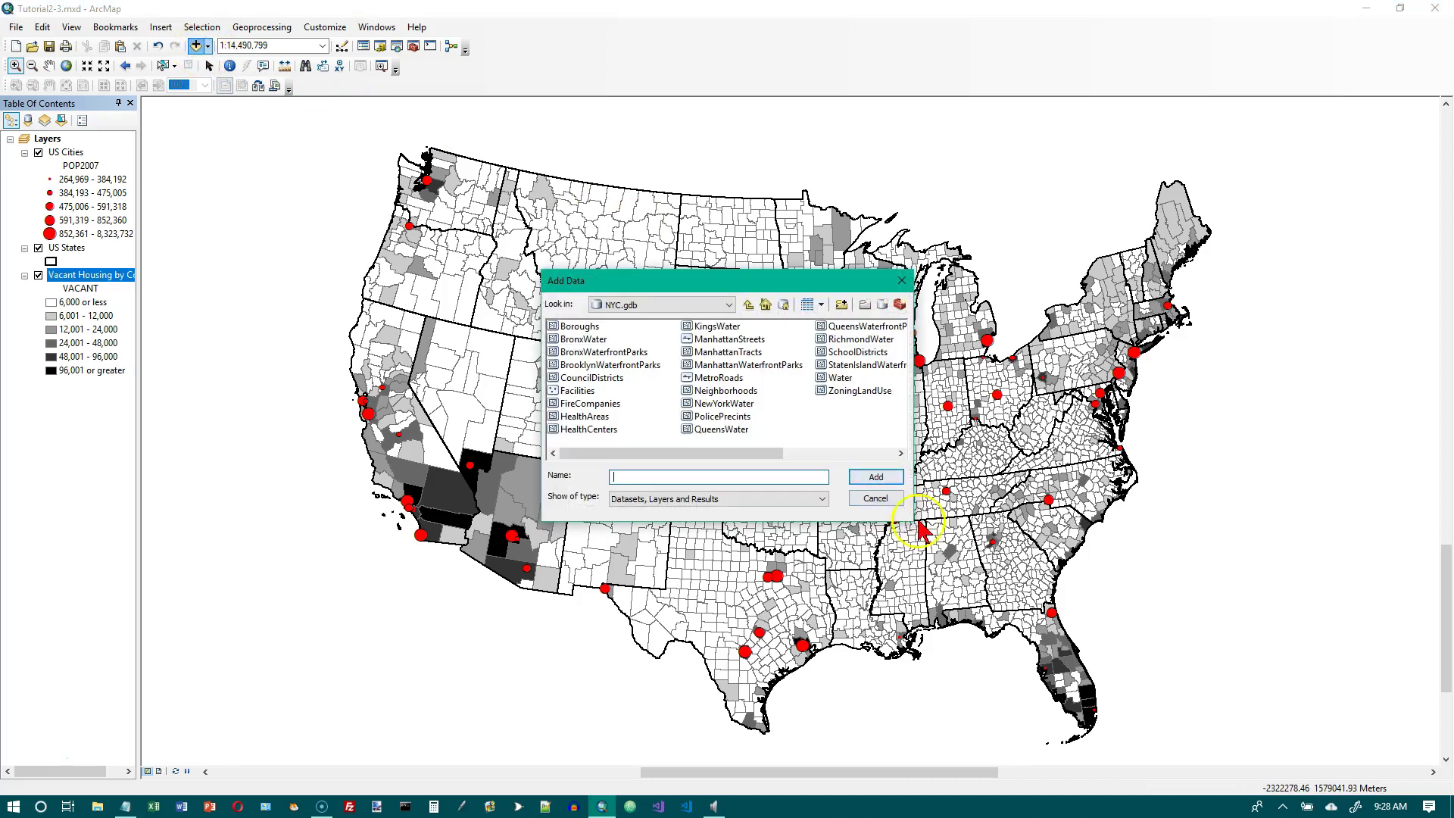
click(748, 305)
double_click(702, 339)
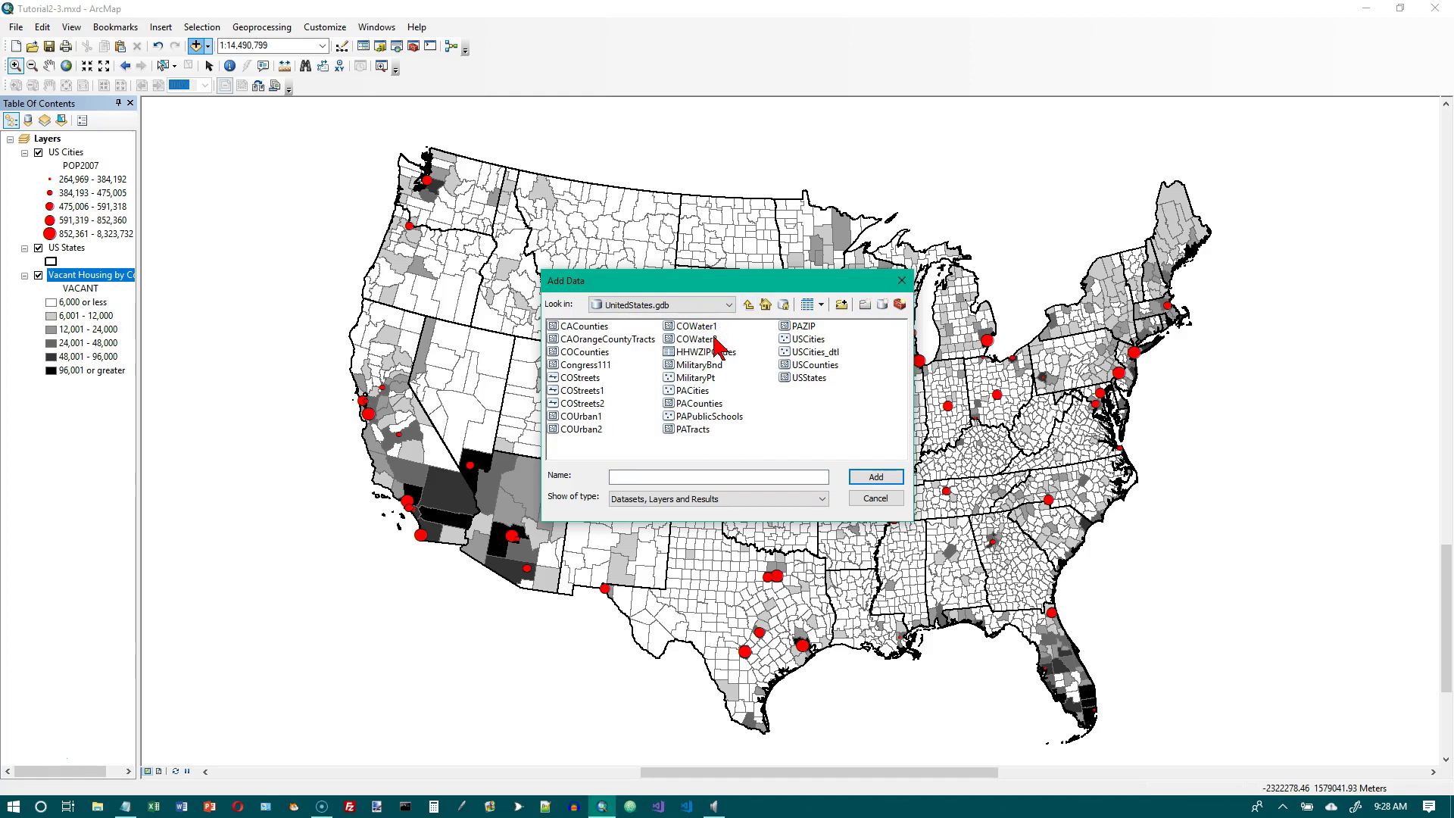
click(814, 365)
click(870, 477)
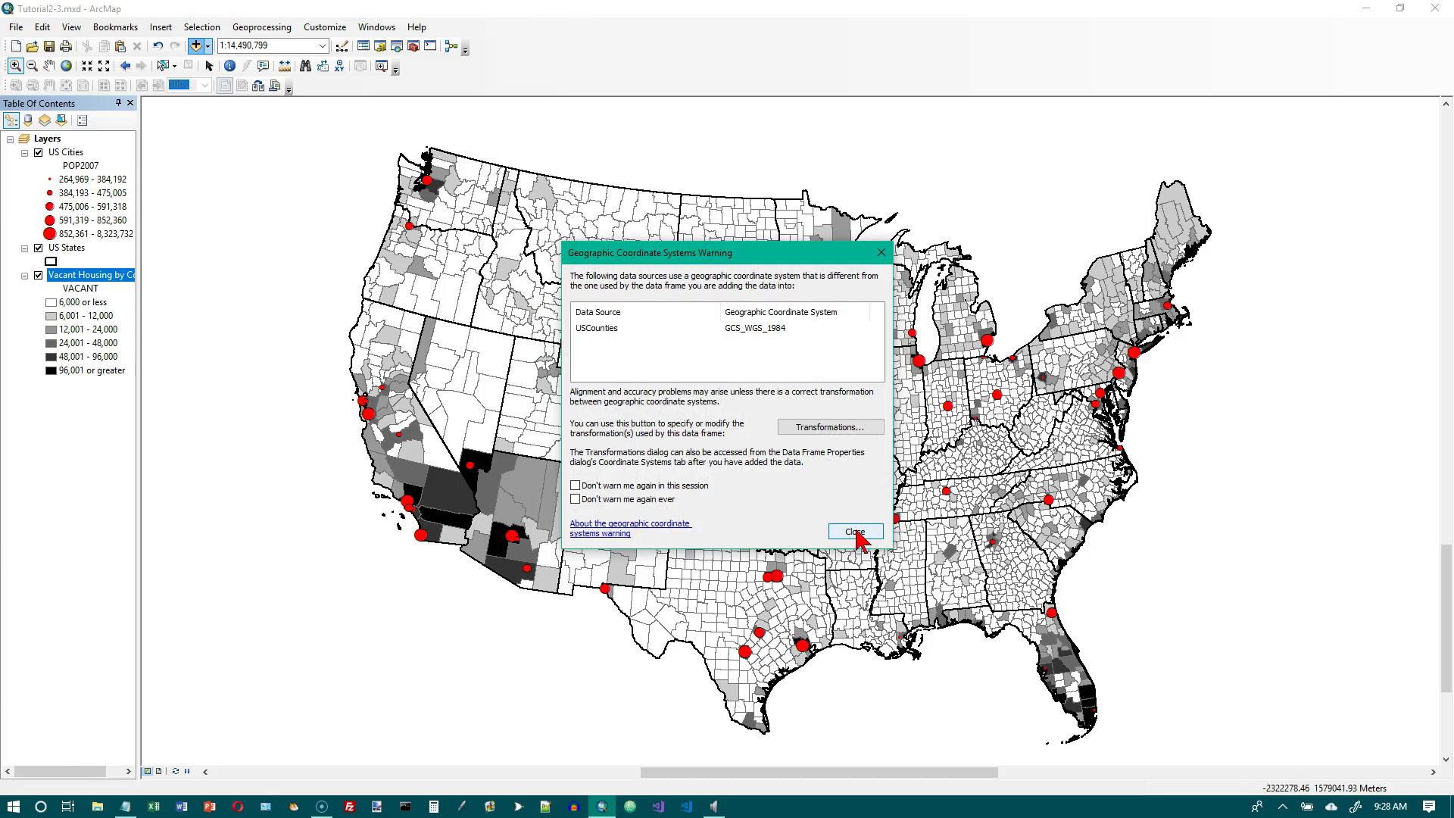
click(855, 531)
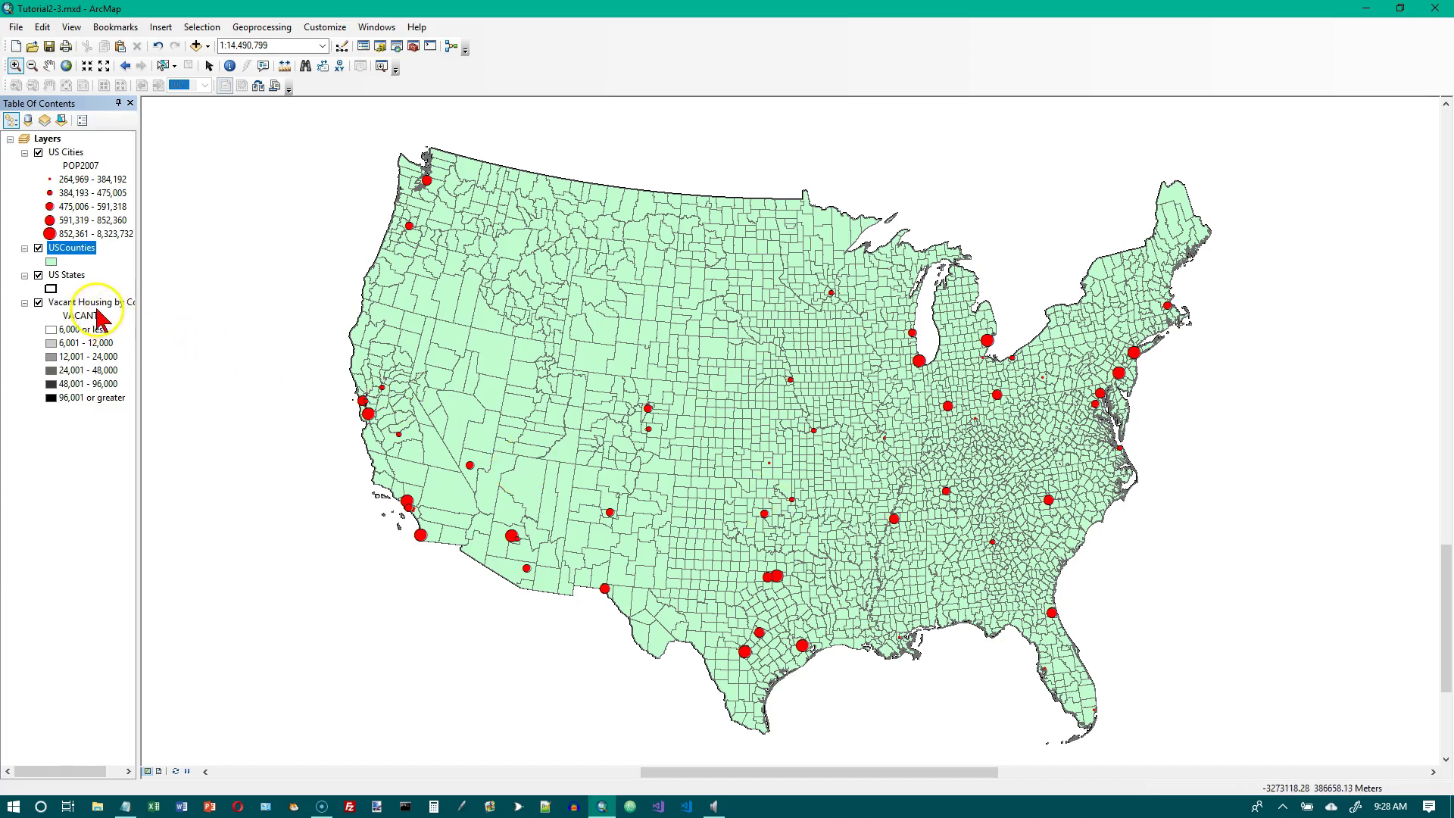
Step: Name the USCounties layer 'Owner Occupied by County' and view its Symbology tab
right_click(85, 246)
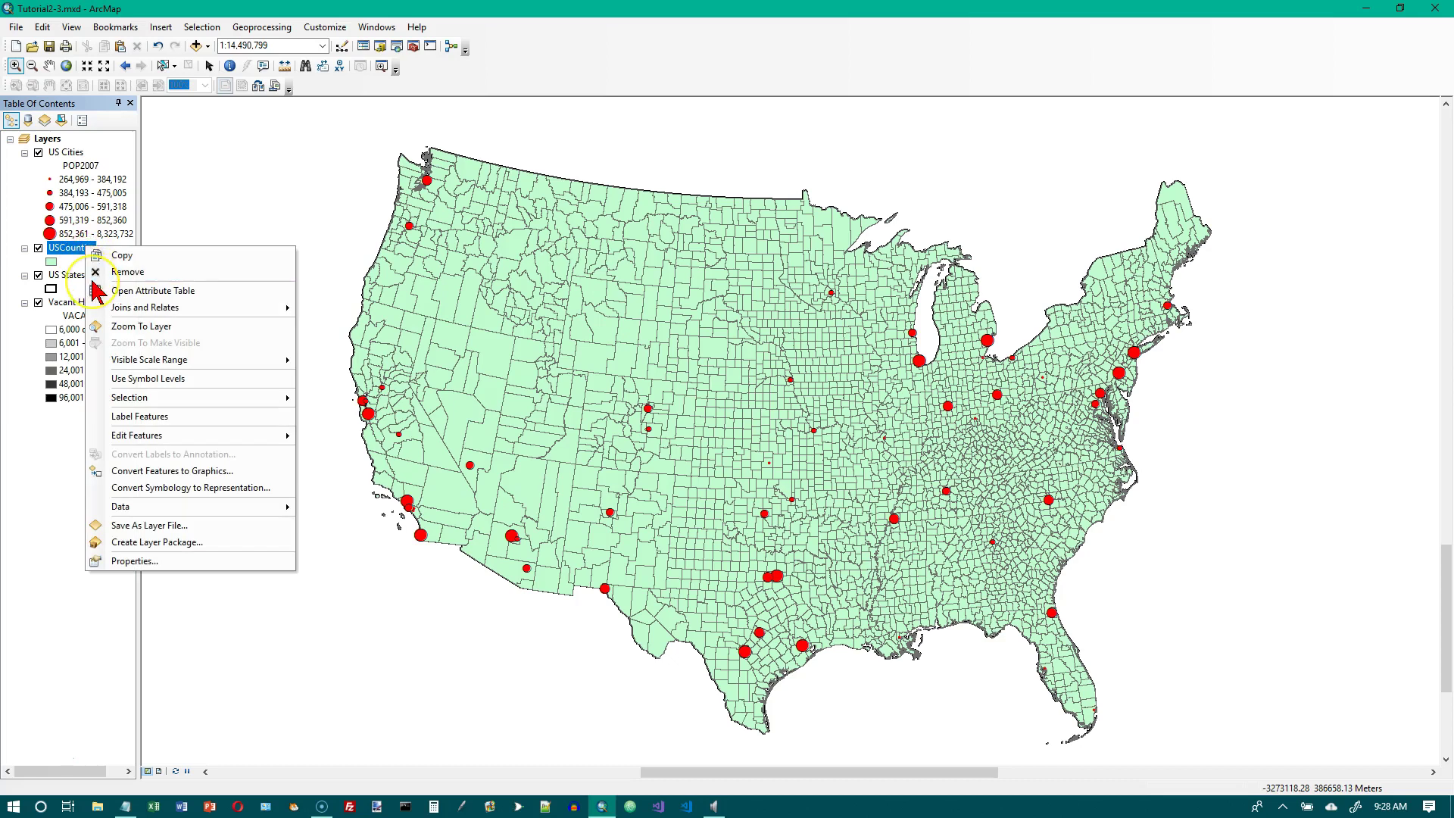
click(176, 561)
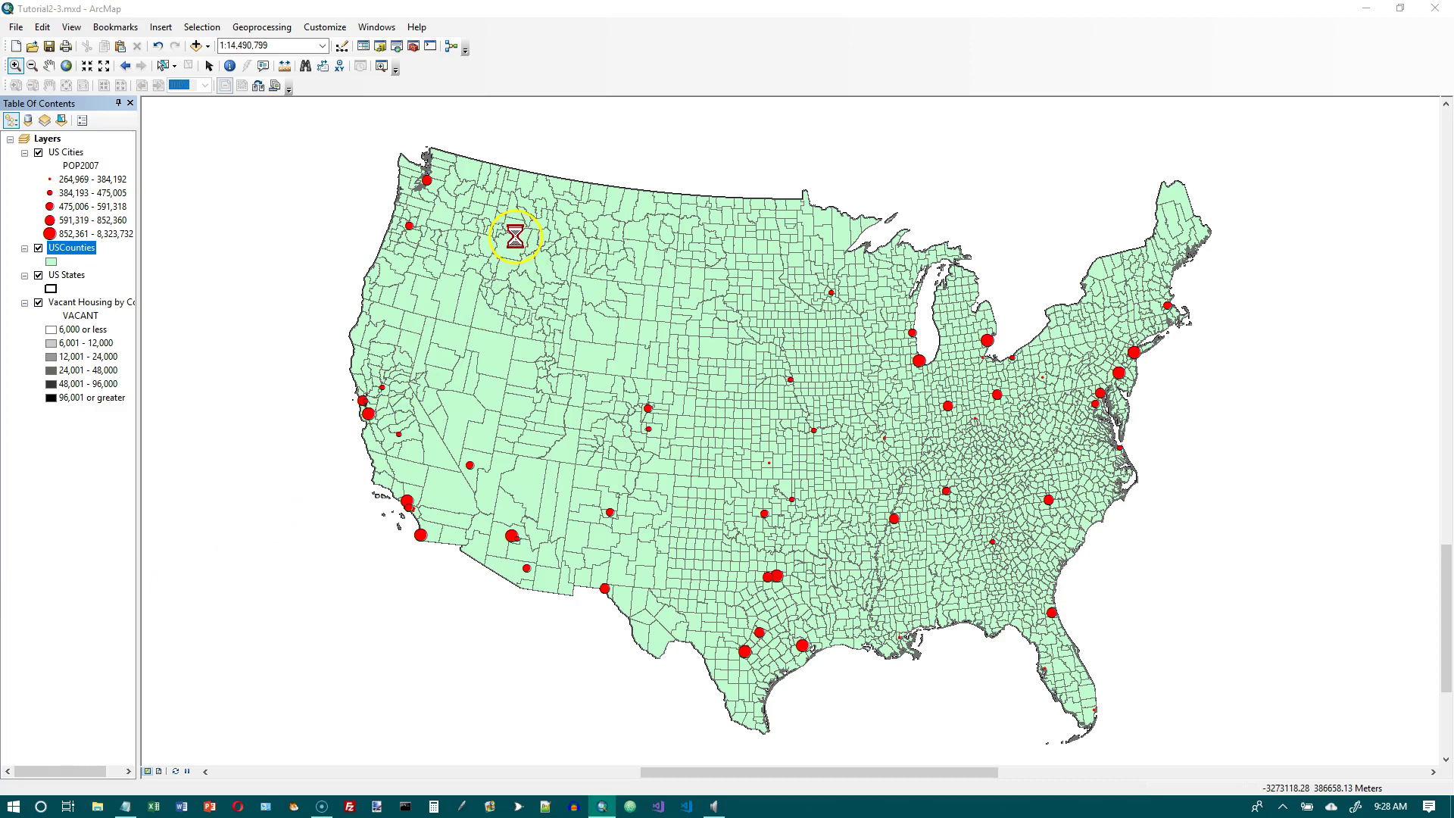
click(497, 220)
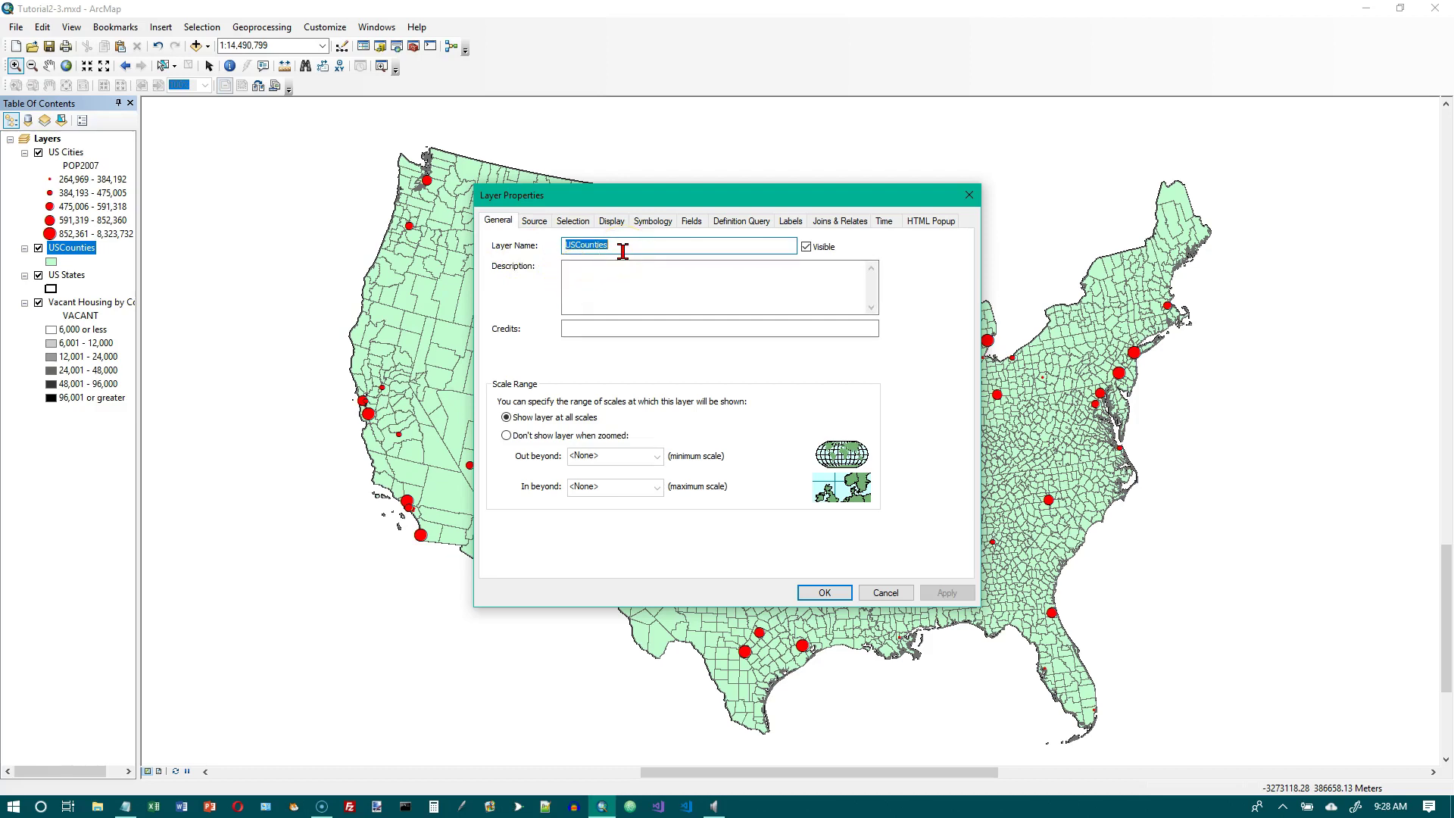
text(Owner Occupied by)
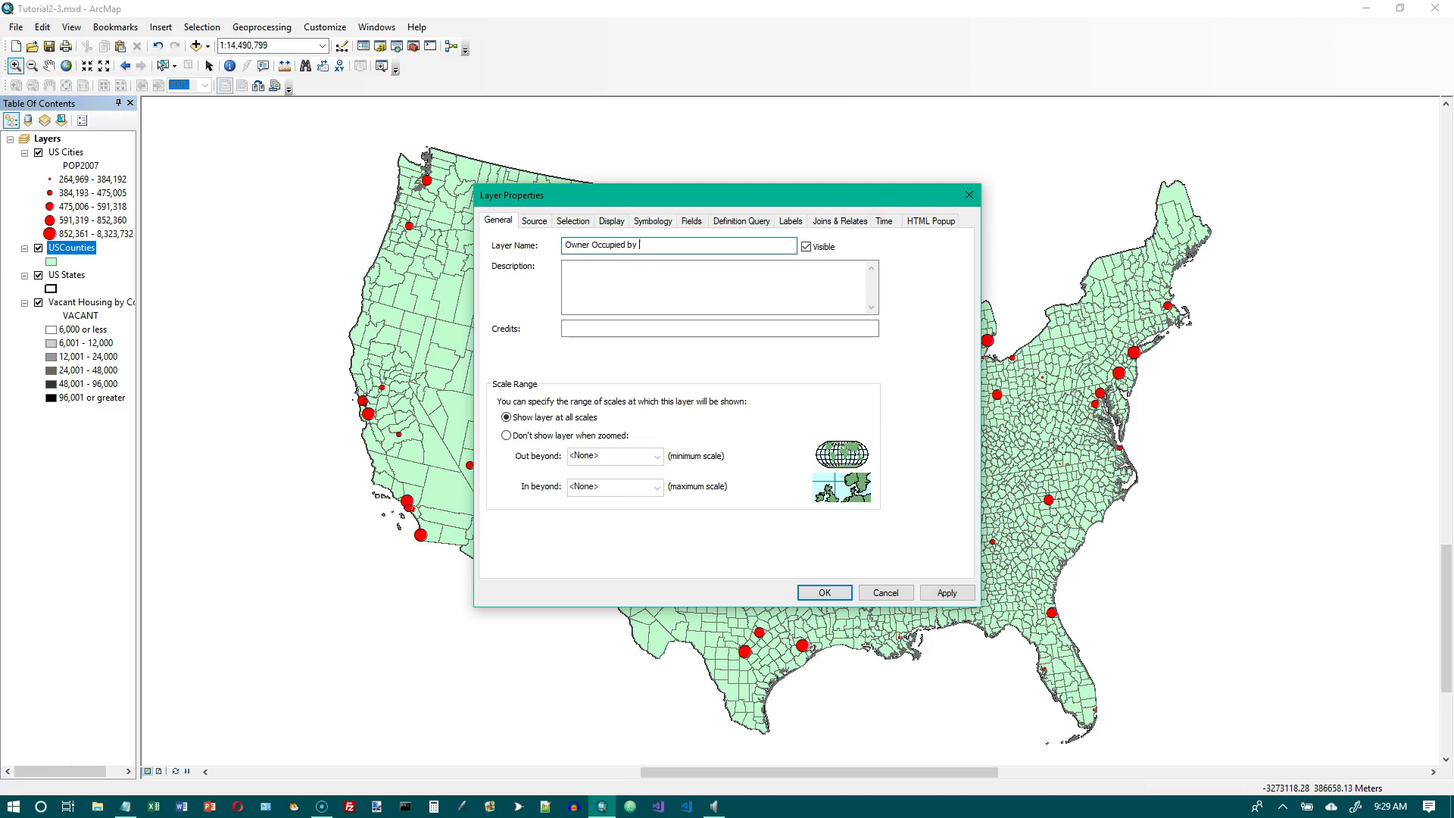
text( County)
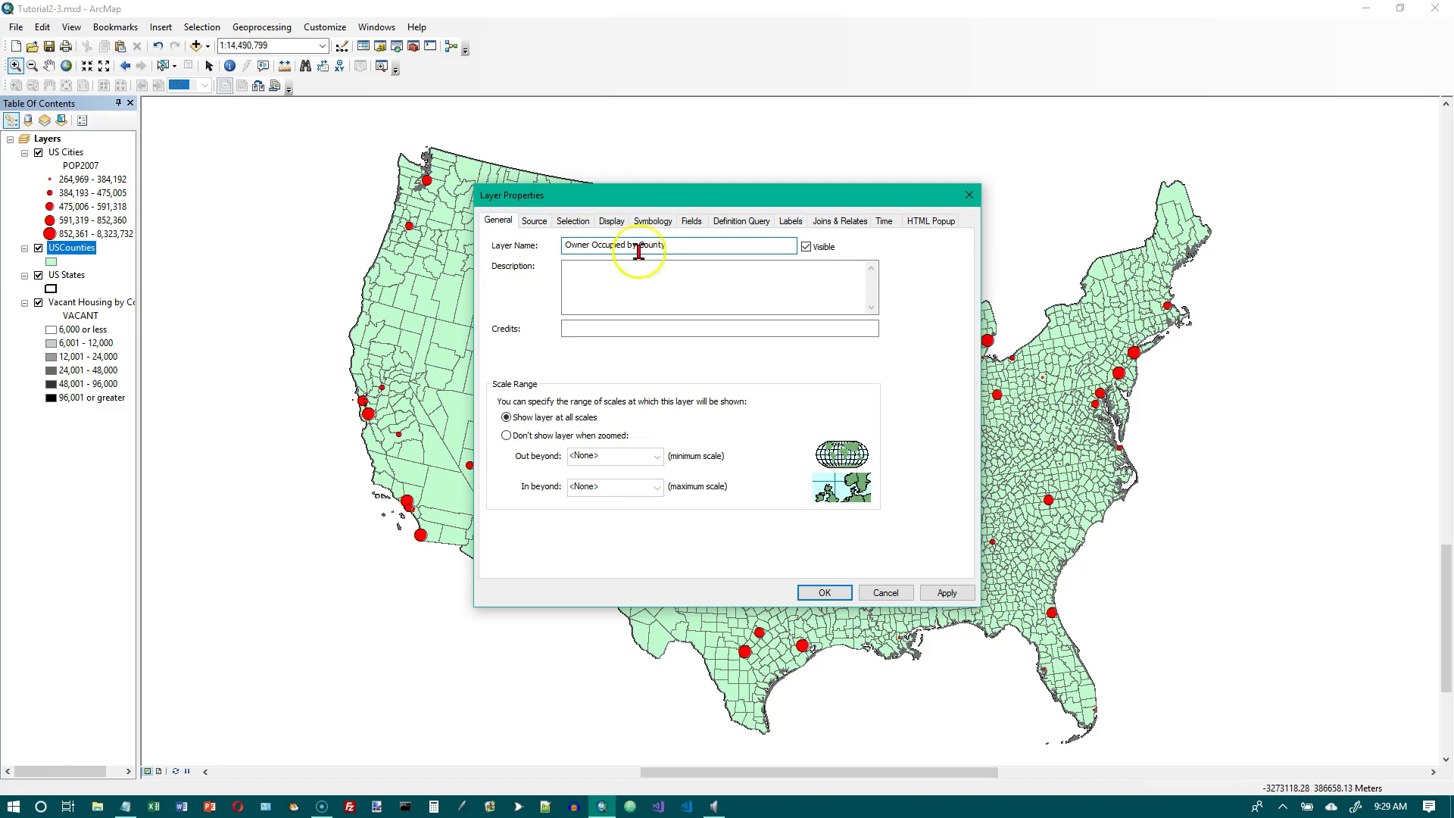
click(656, 227)
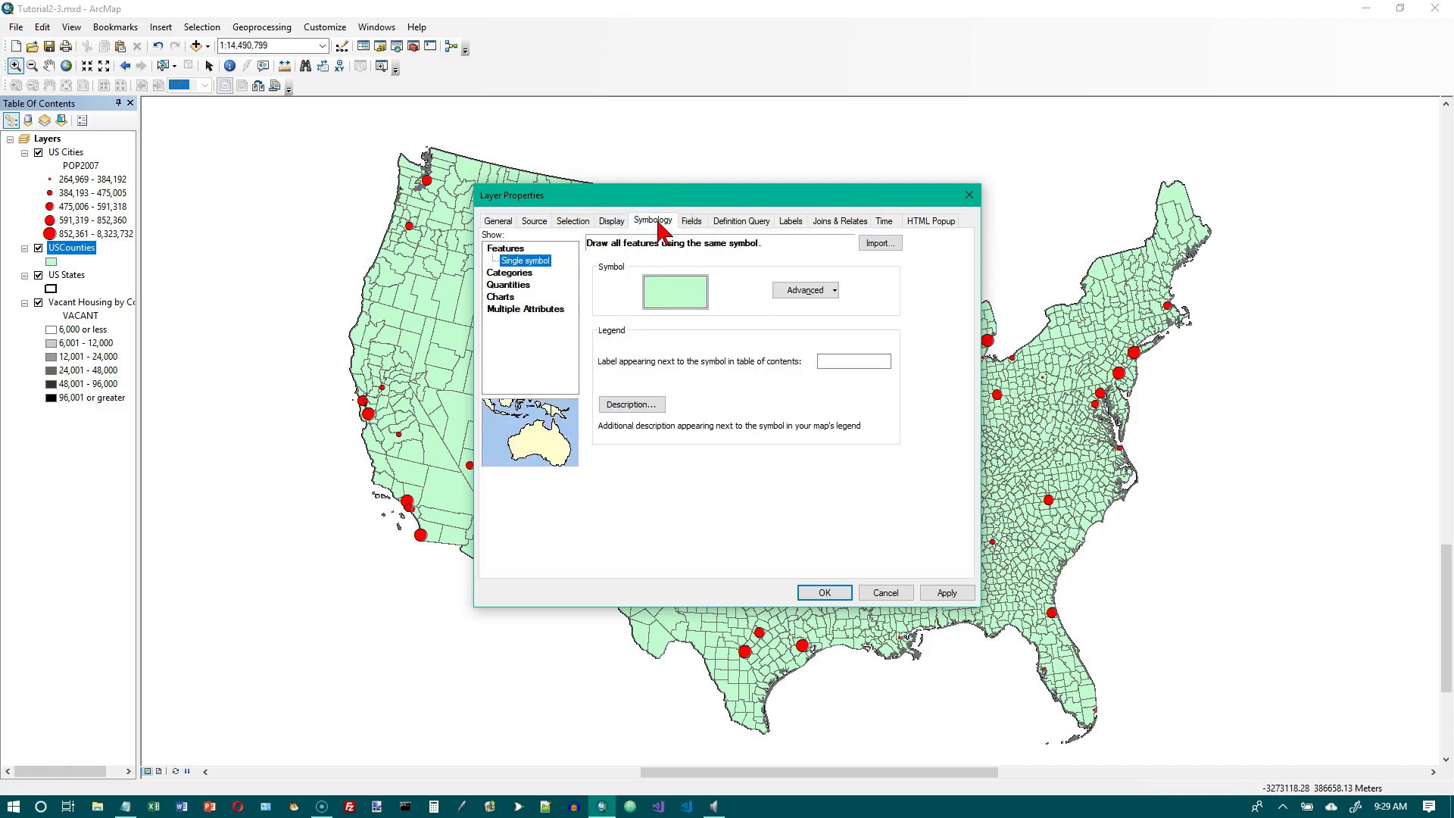
Step: Import the complete symbology definition from the saved Tutorial2-3.lyr layer file
click(878, 244)
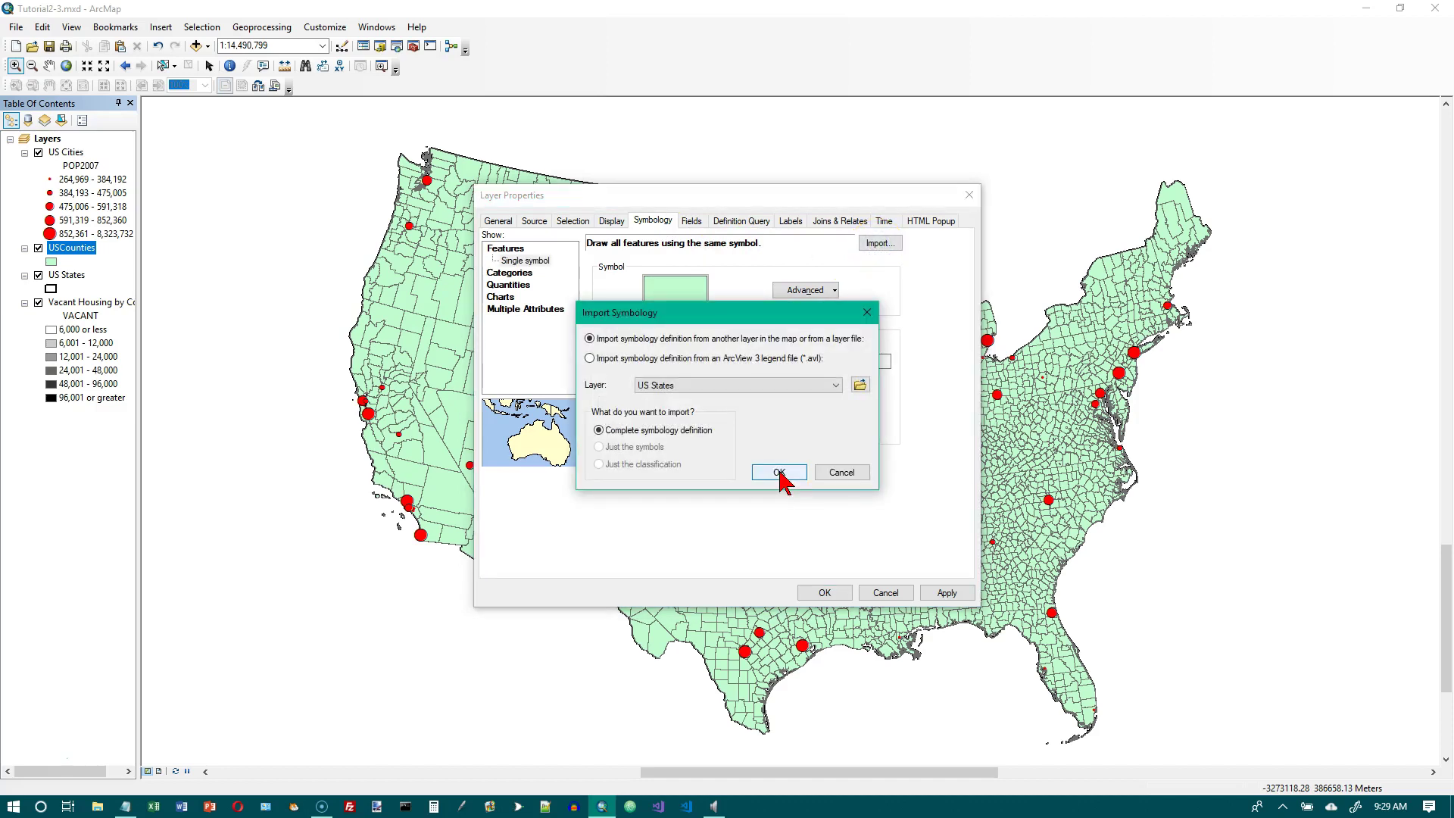
click(860, 386)
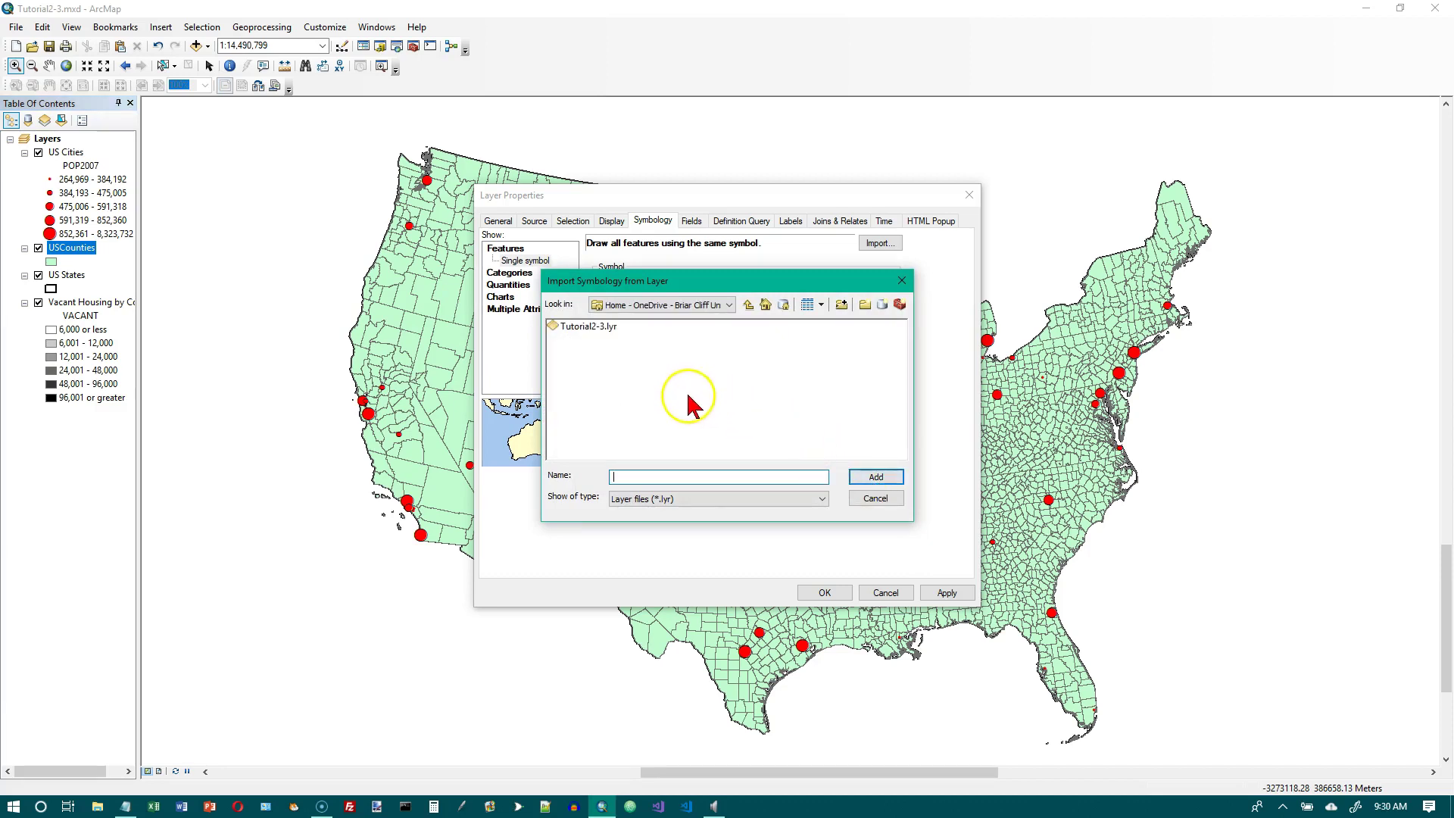
click(587, 330)
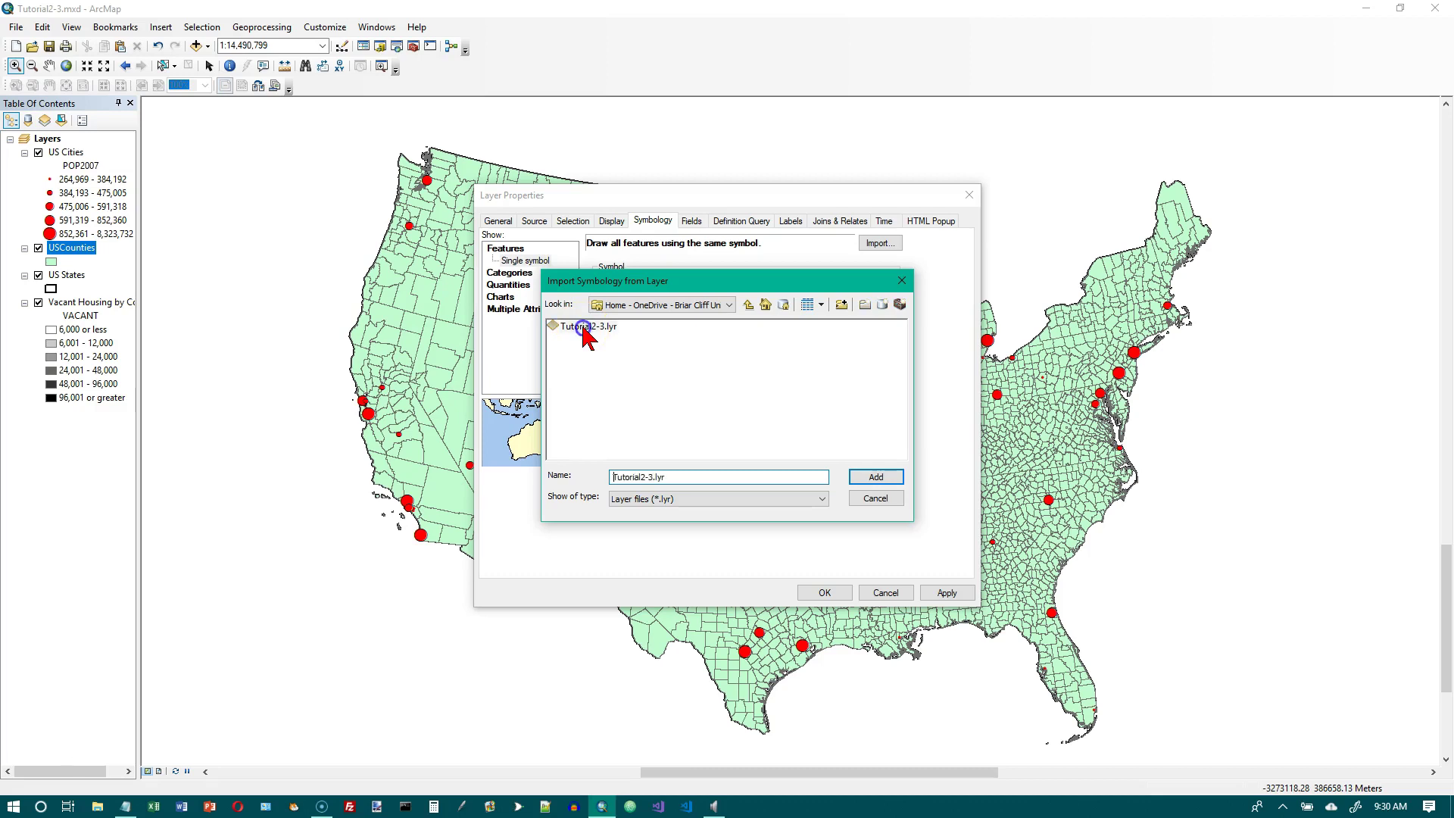
click(878, 479)
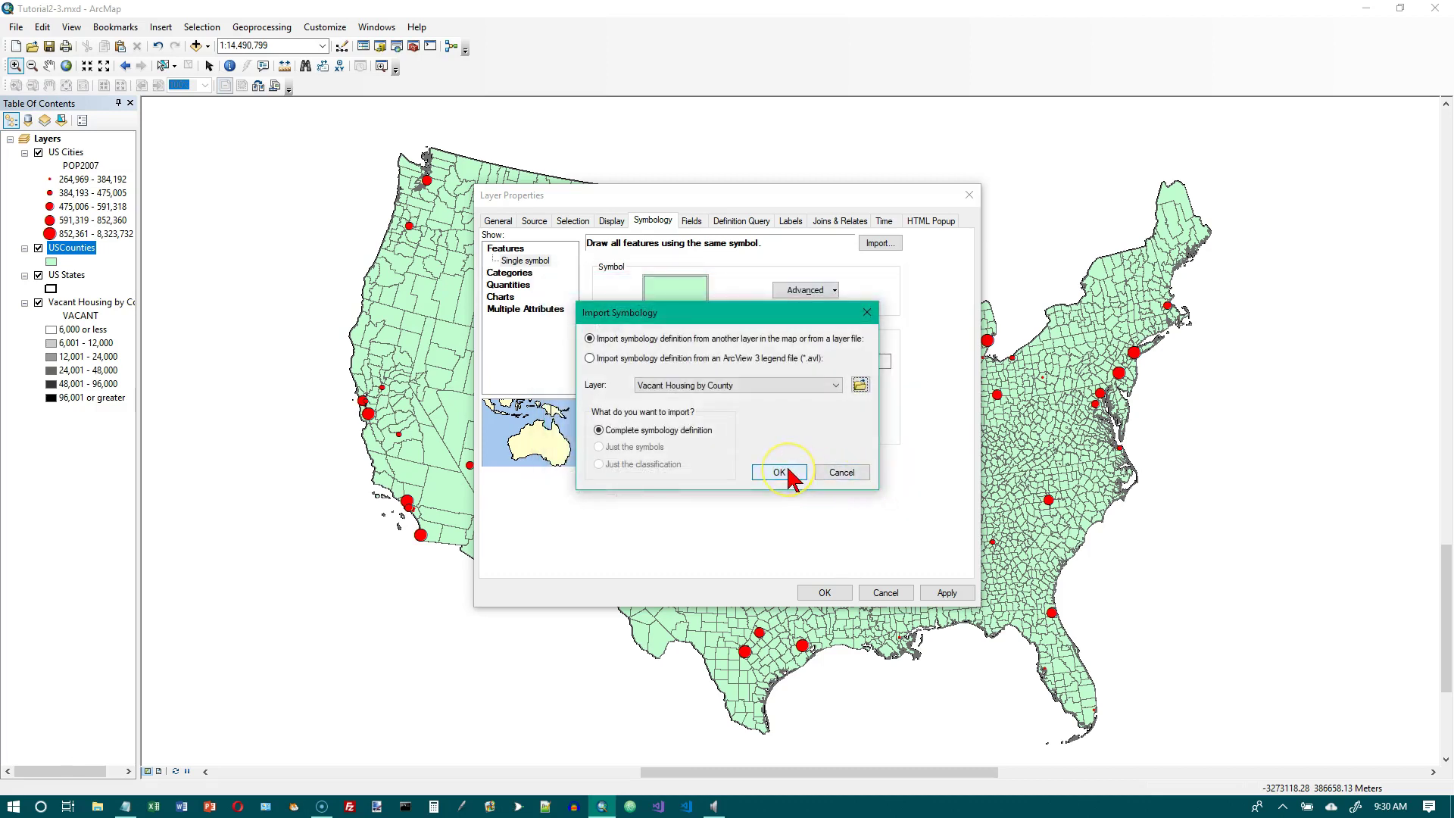
click(780, 472)
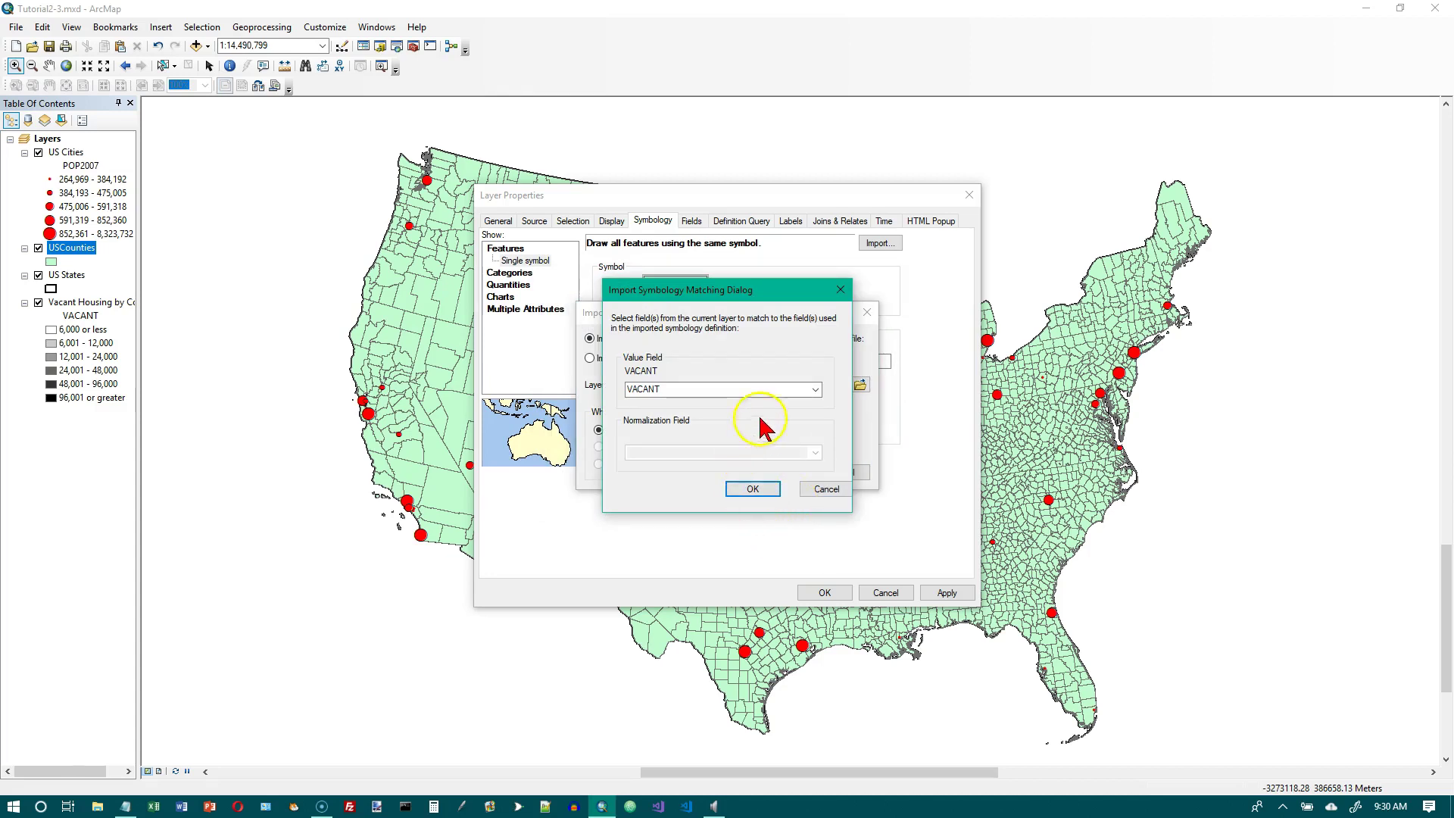
Step: Match the imported Vacant Housing classes to the OWNER_OCC value field and finish importing
click(816, 389)
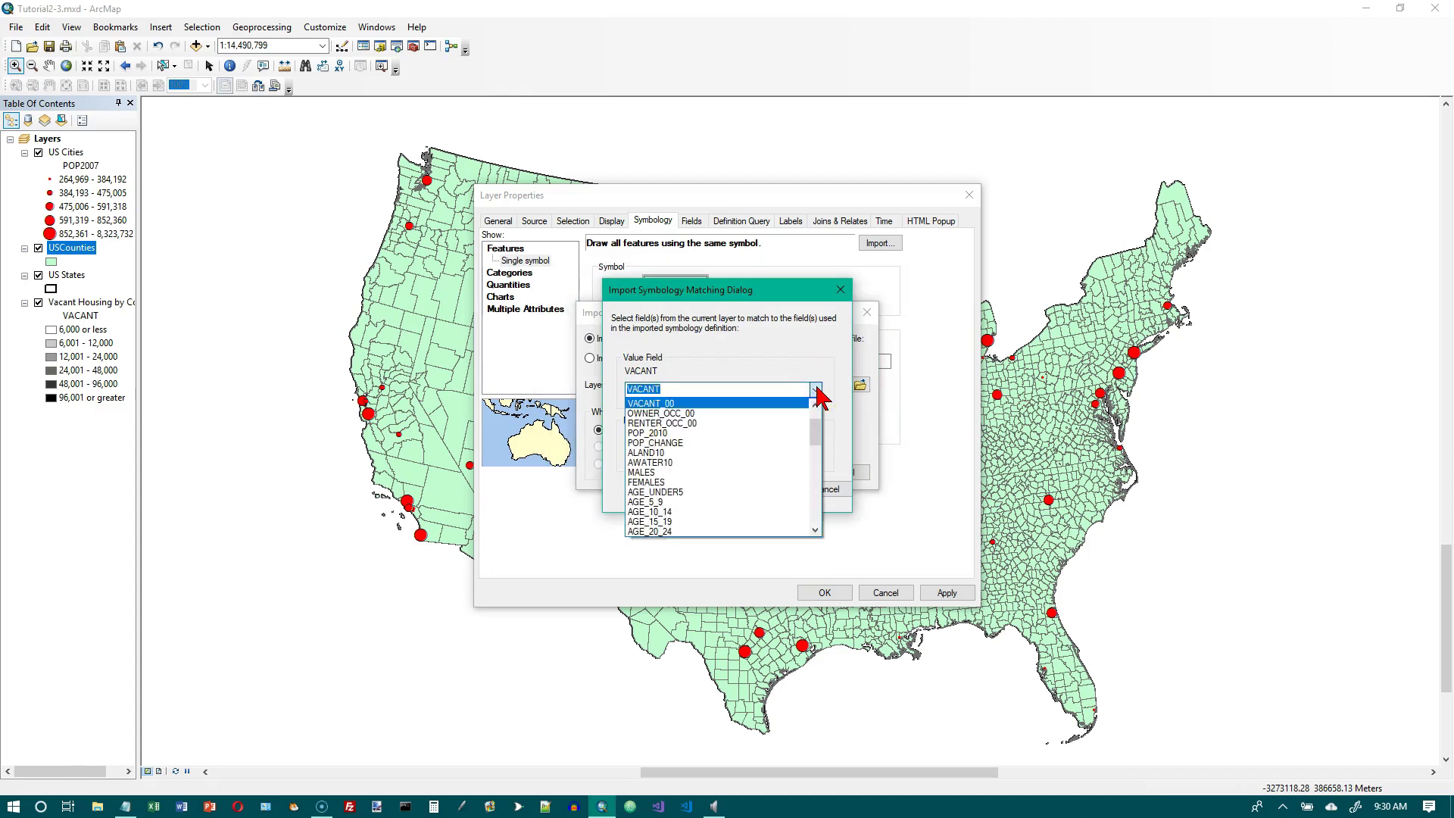
click(816, 509)
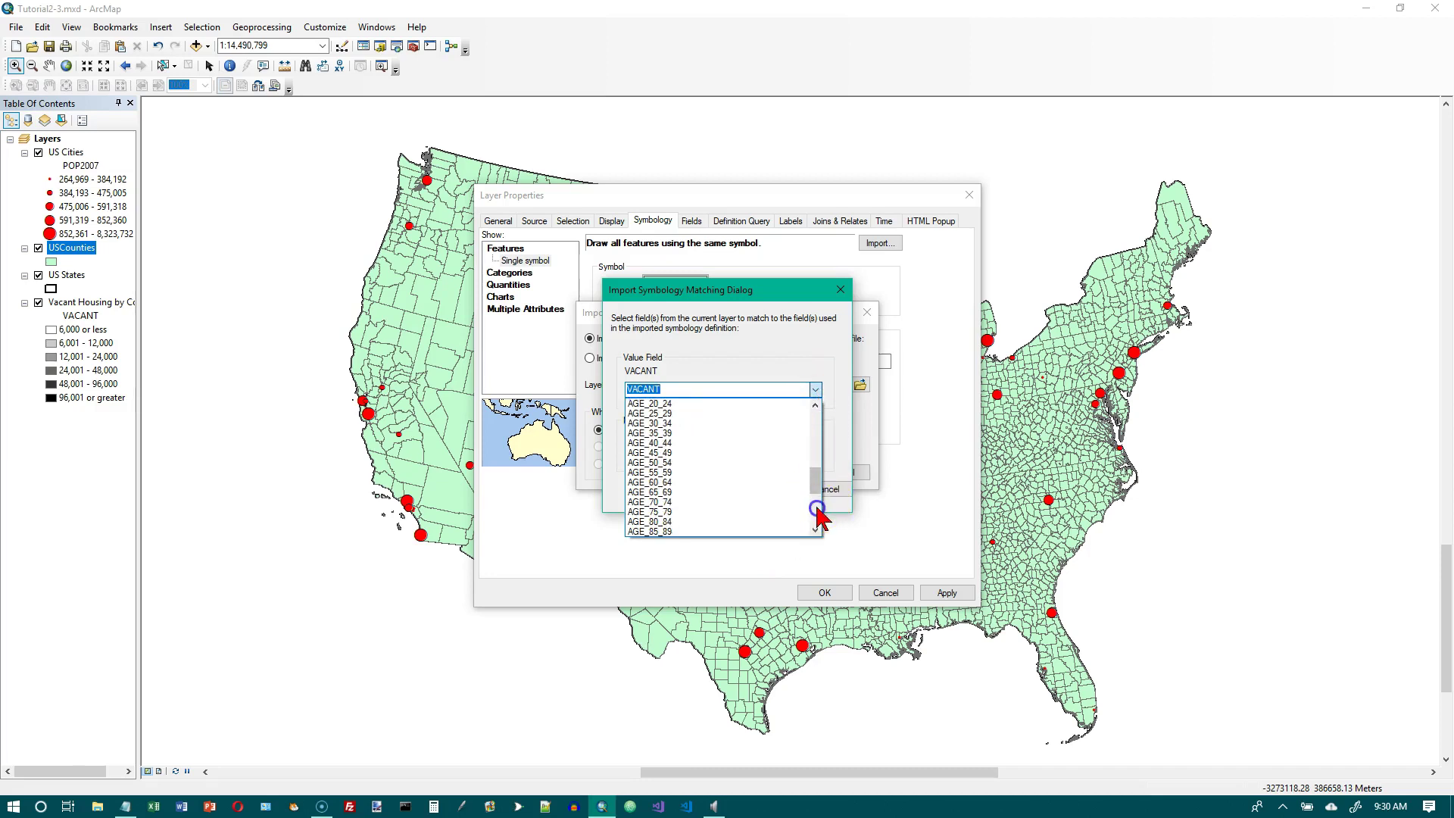
click(816, 509)
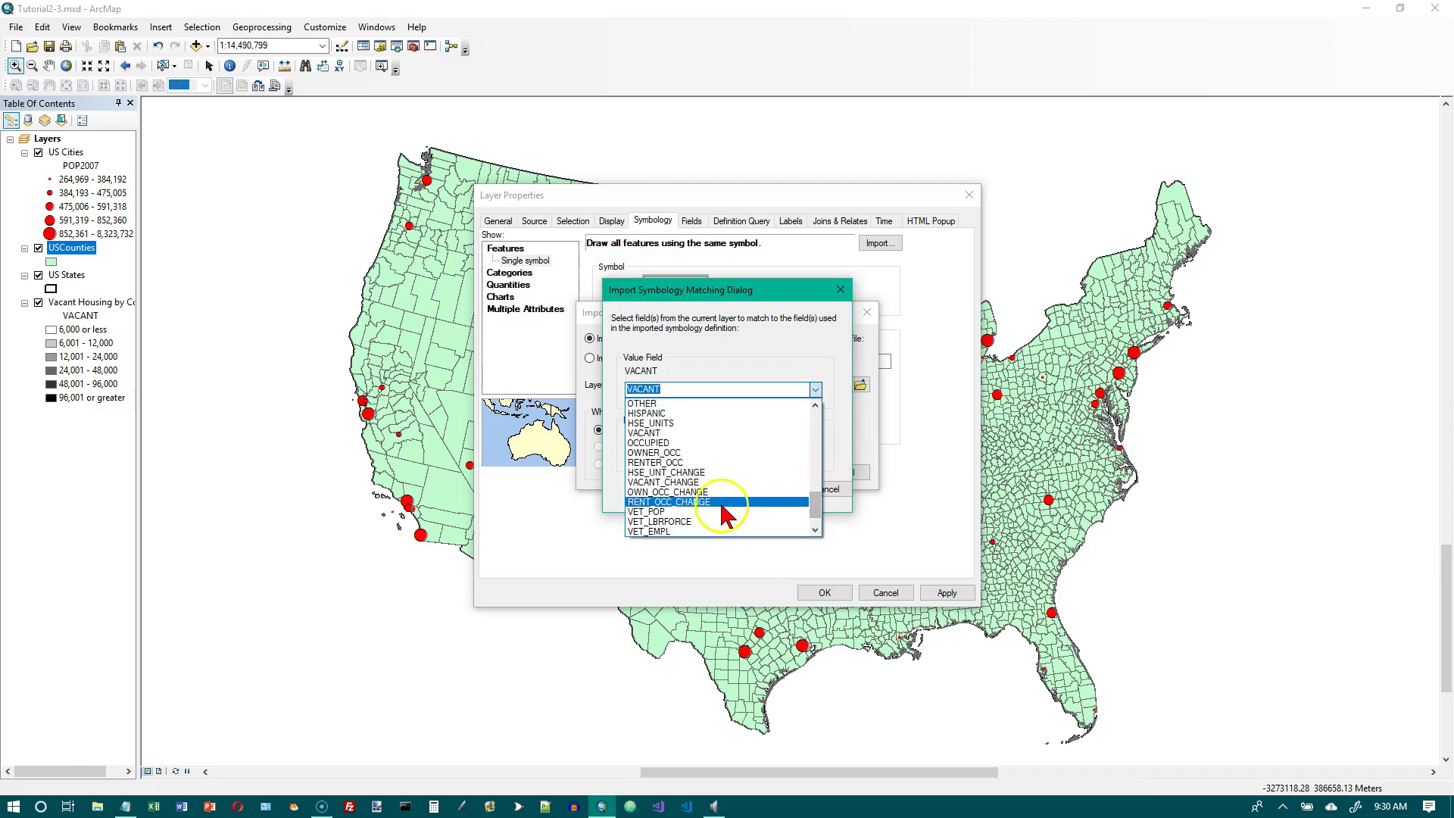
click(691, 492)
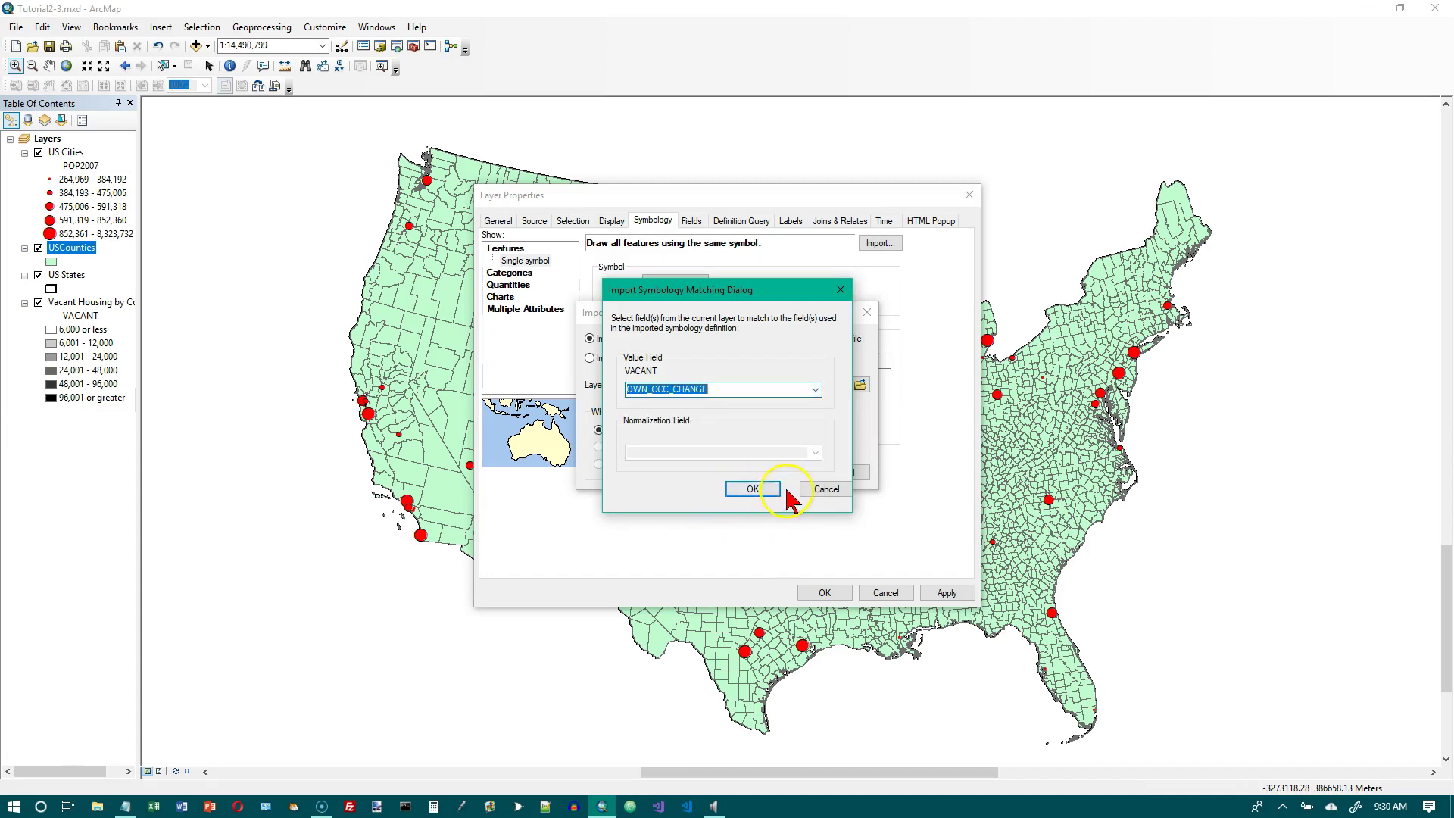
click(811, 394)
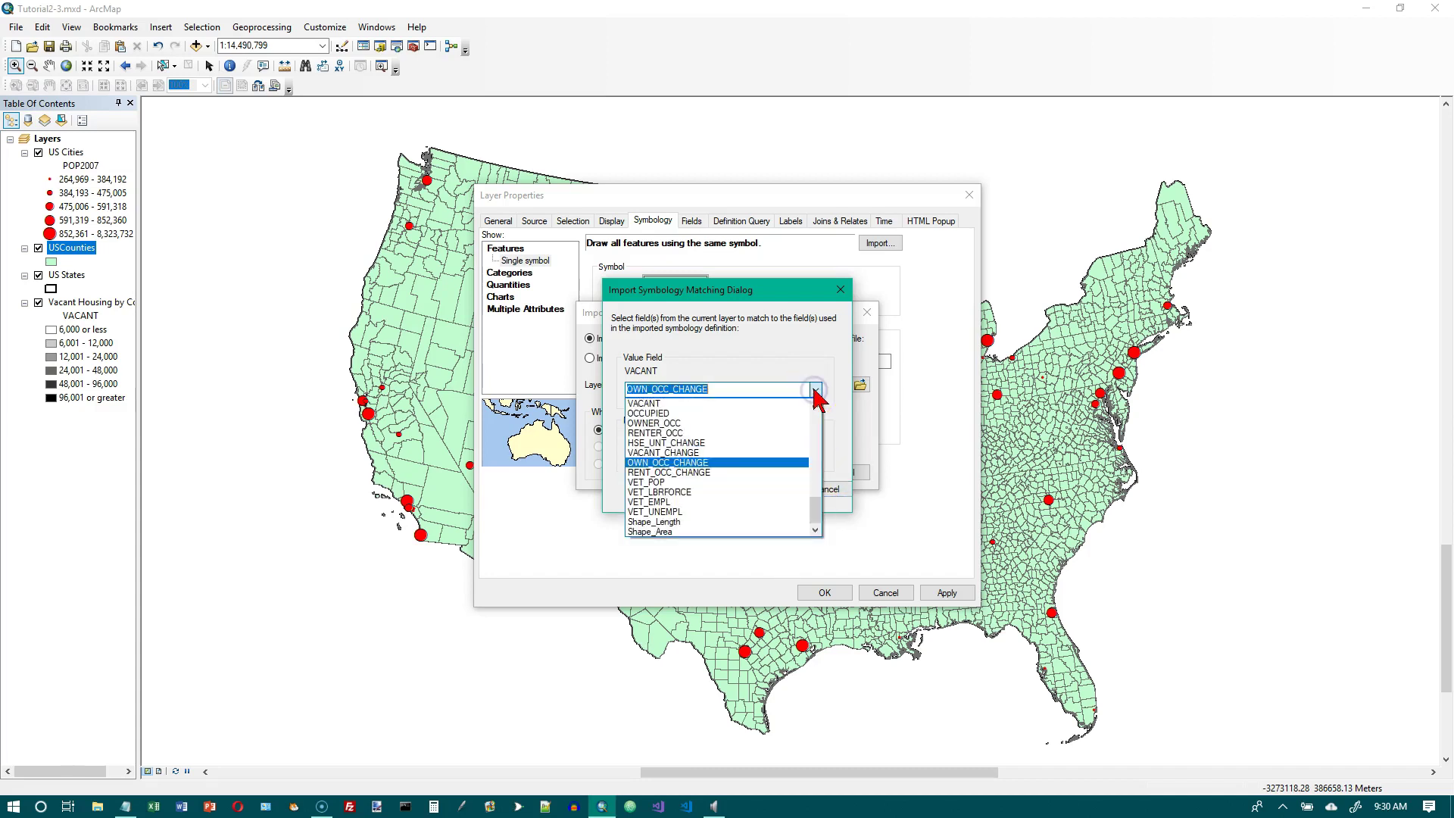
click(696, 424)
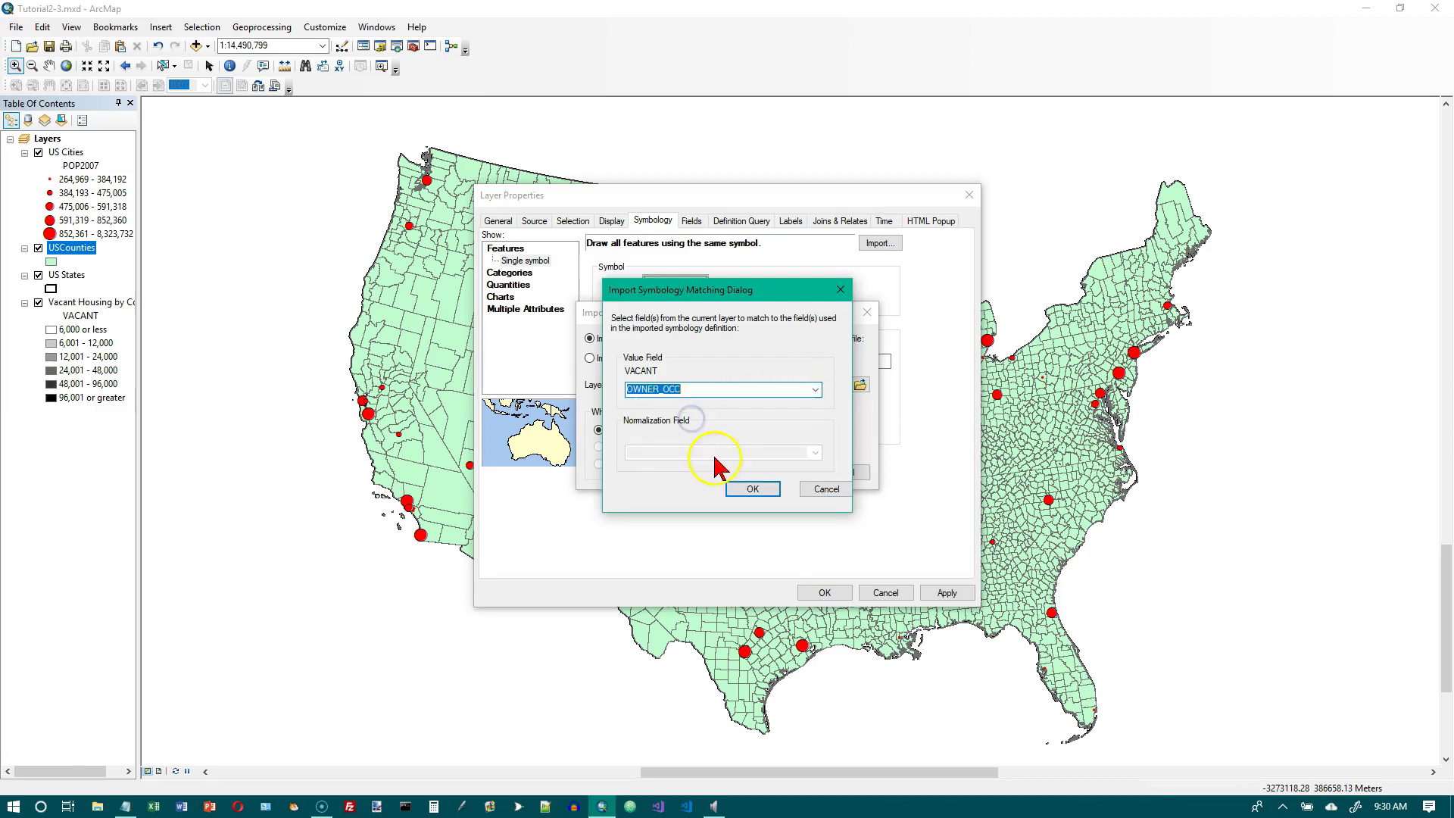
click(751, 489)
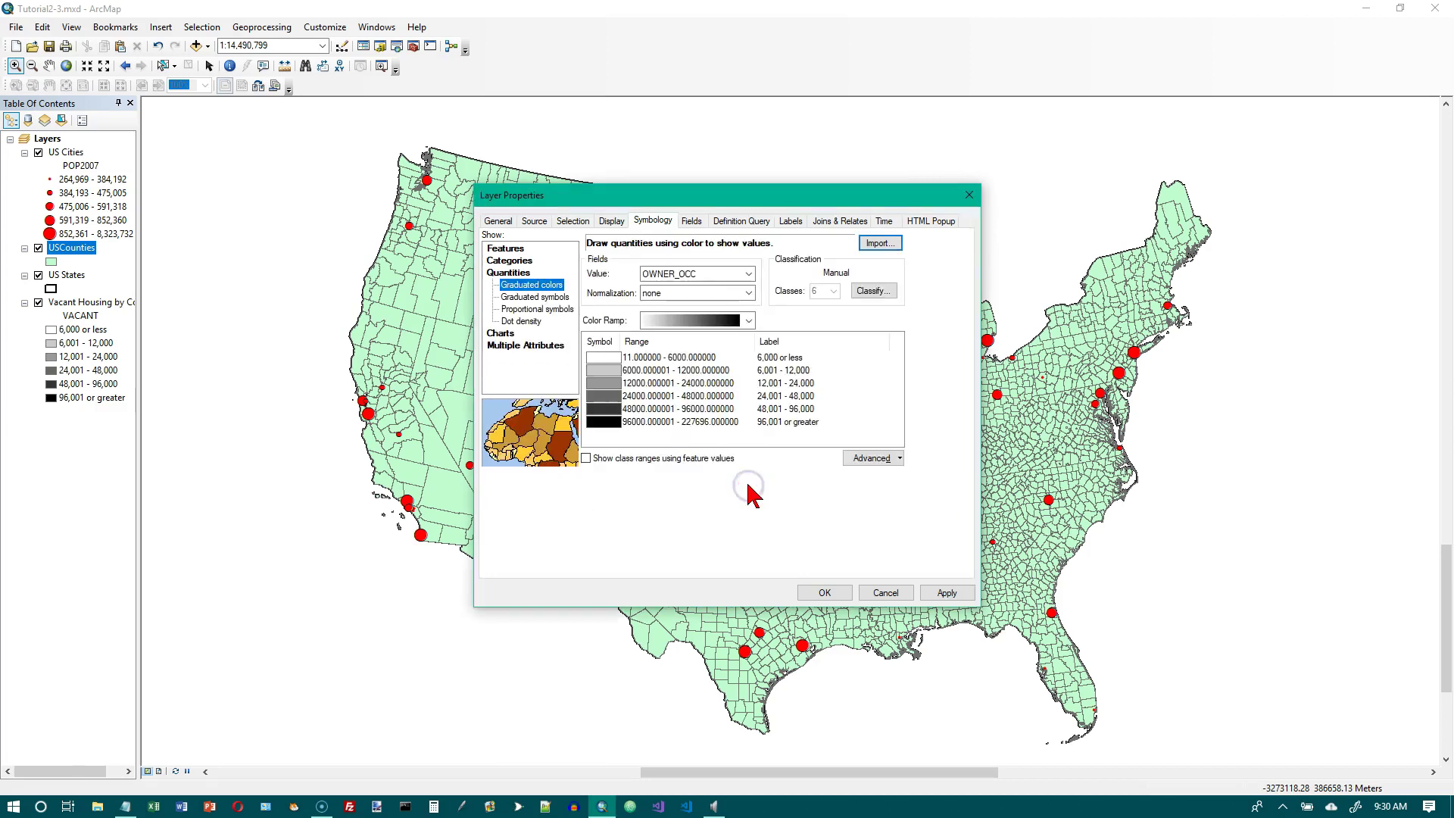
Step: Apply the imported OWNER_OCC symbology and renamed layer and close Layer Properties
click(820, 591)
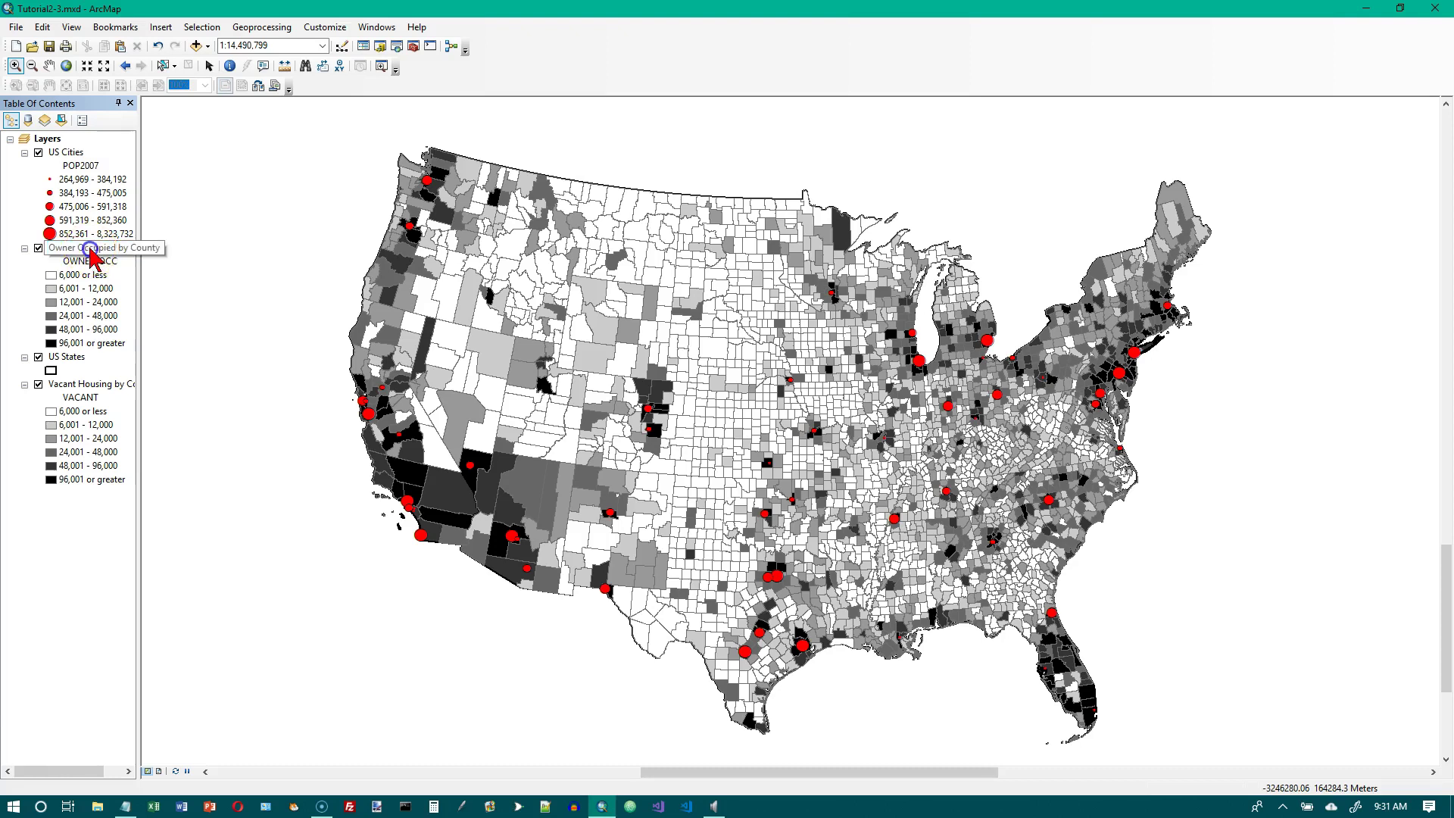
Step: Move Owner Occupied by County to the bottom of the Table of Contents
drag(91, 249, 88, 465)
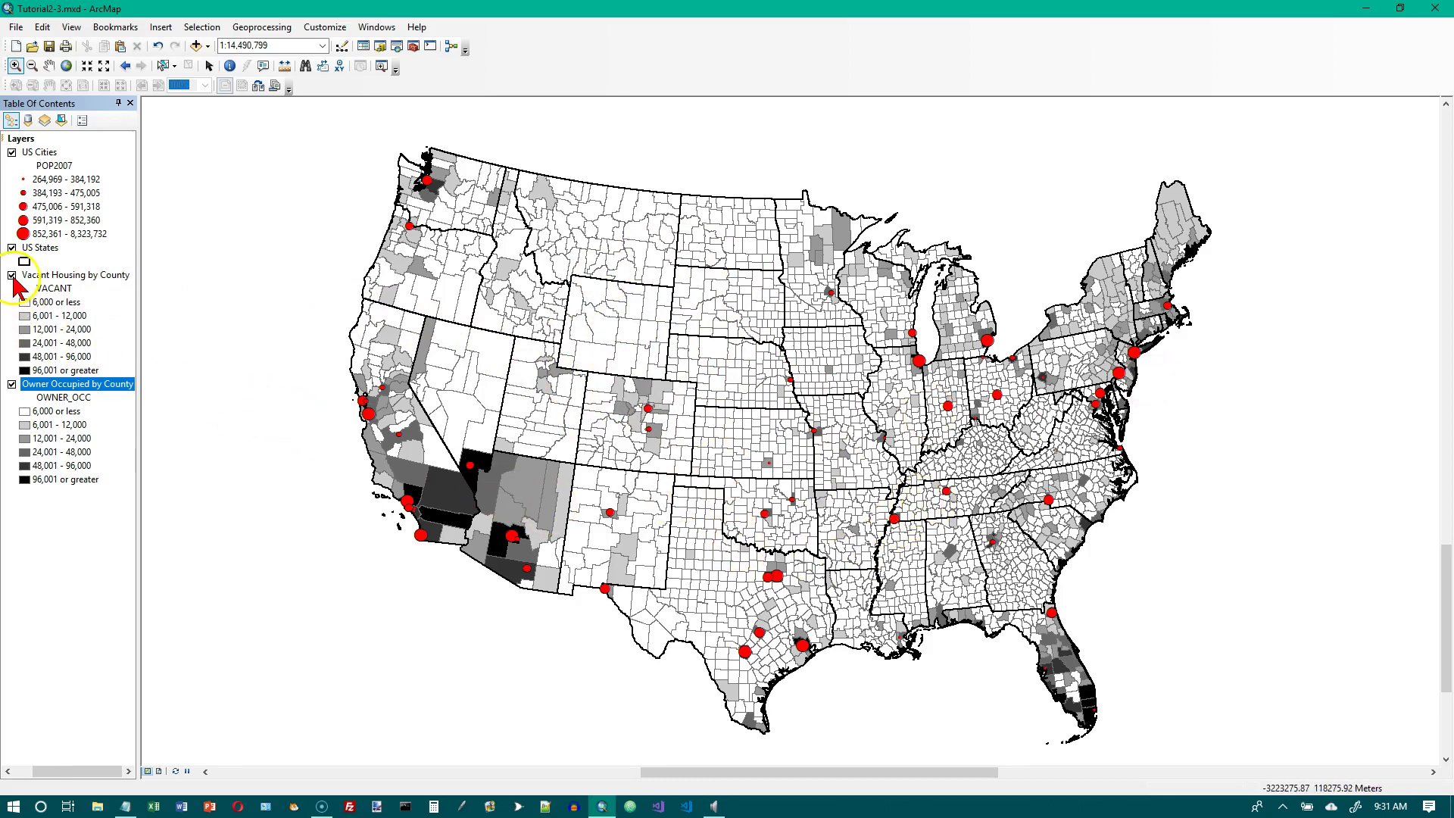
Step: Turn off the Vacant Housing by County layer
click(12, 275)
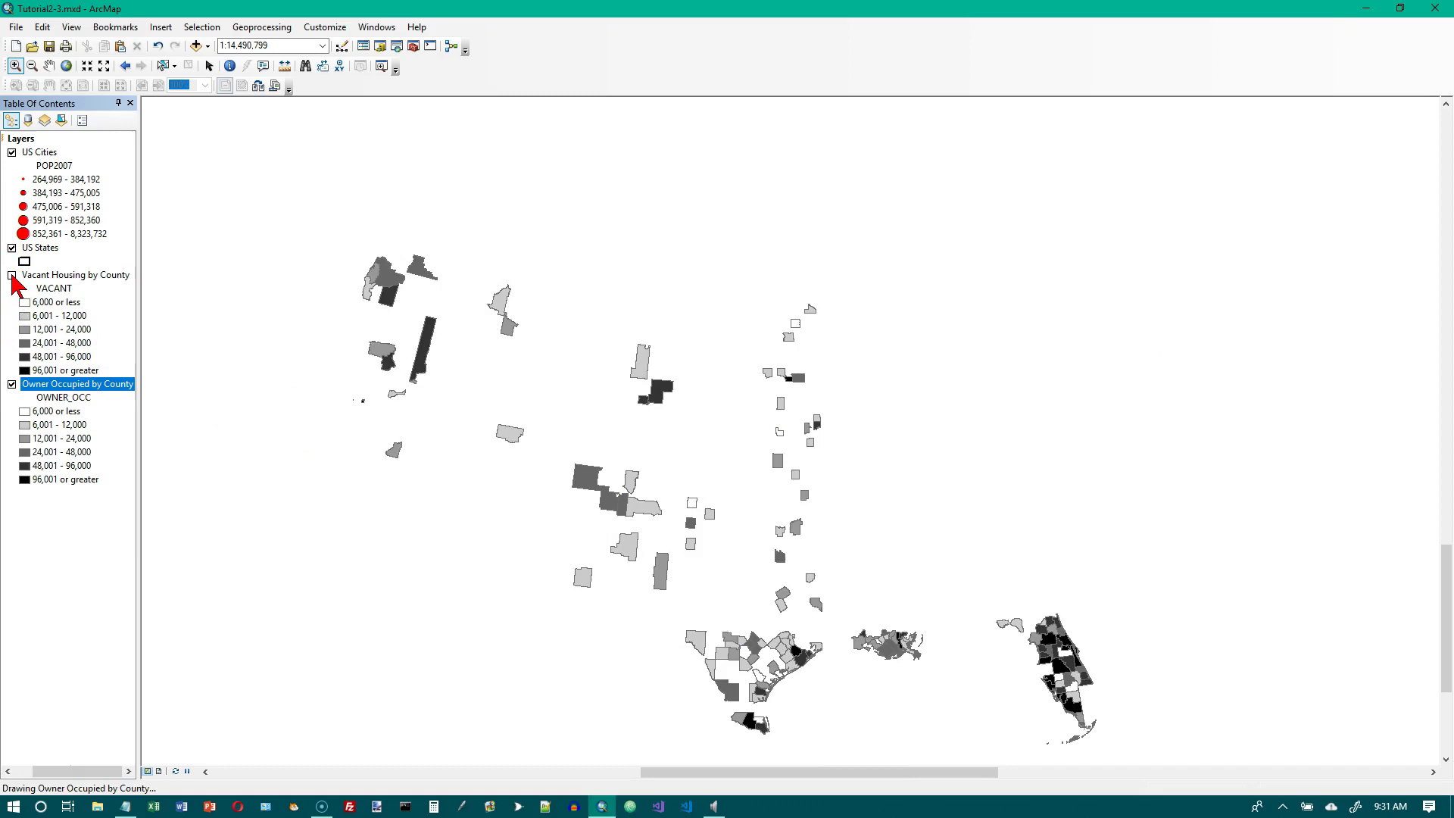